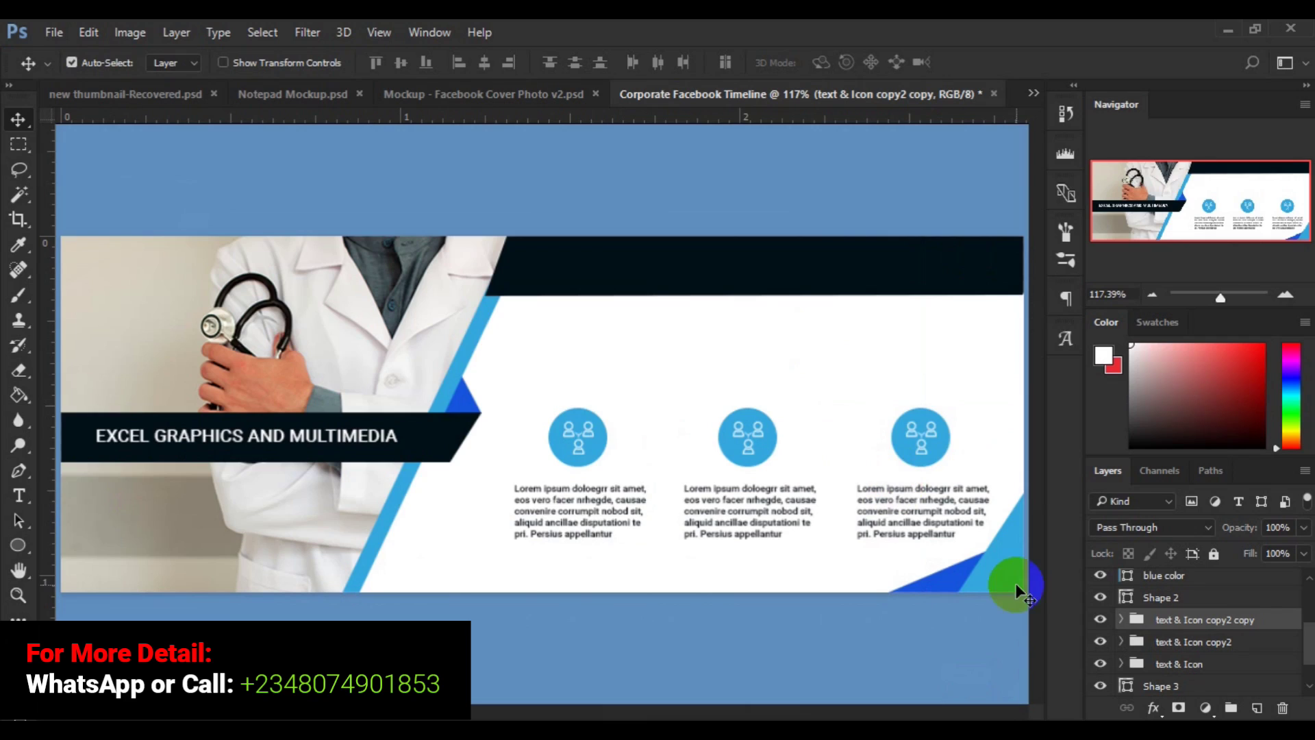
pyautogui.keyDown('shift'); pyautogui.click(1178, 664); pyautogui.keyUp('shift')
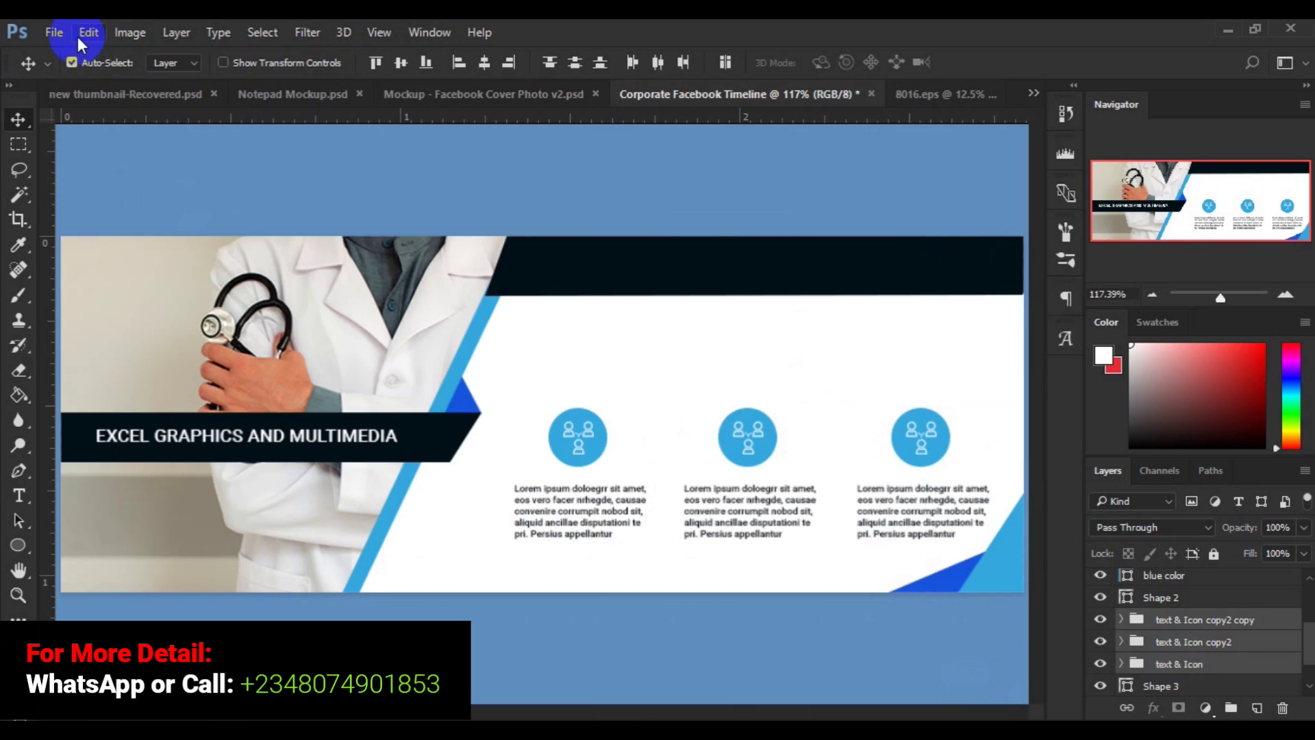
pyautogui.hotkey('ctrl', 'shift', 'alt', 'n')
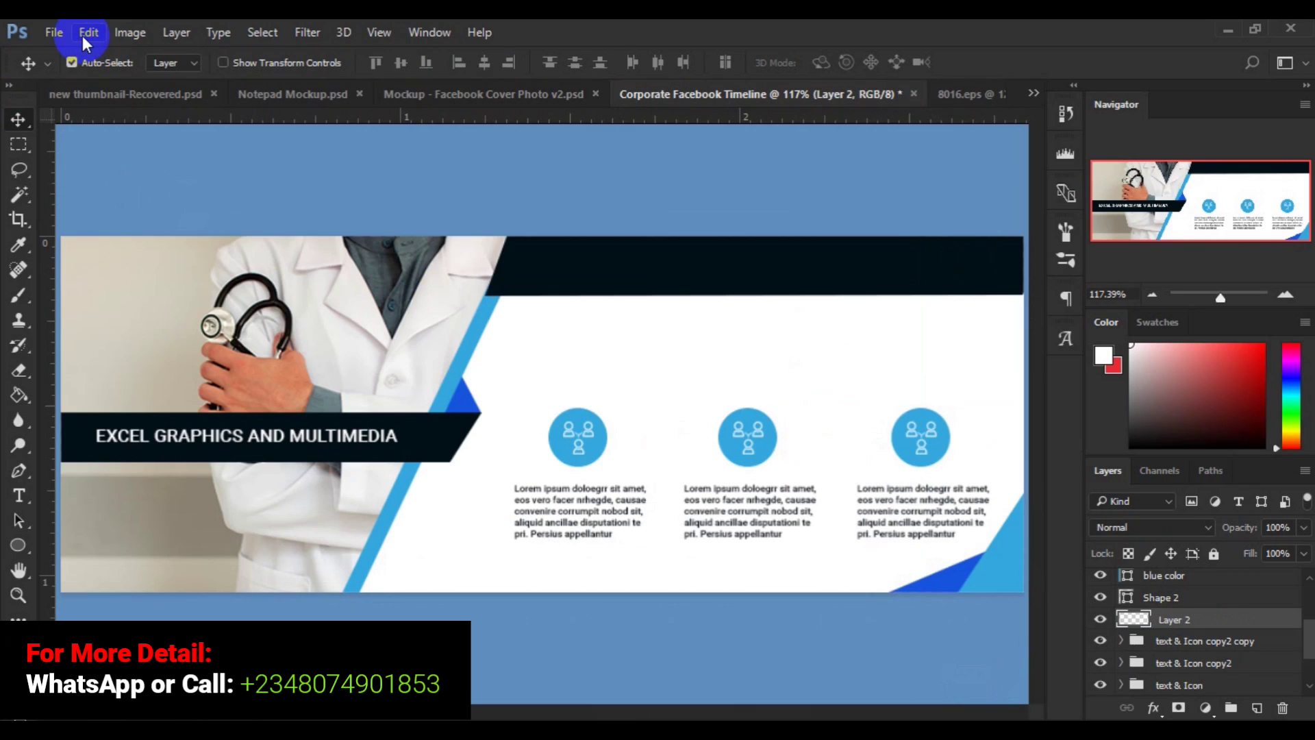
pyautogui.hotkey('ctrl', 'v')
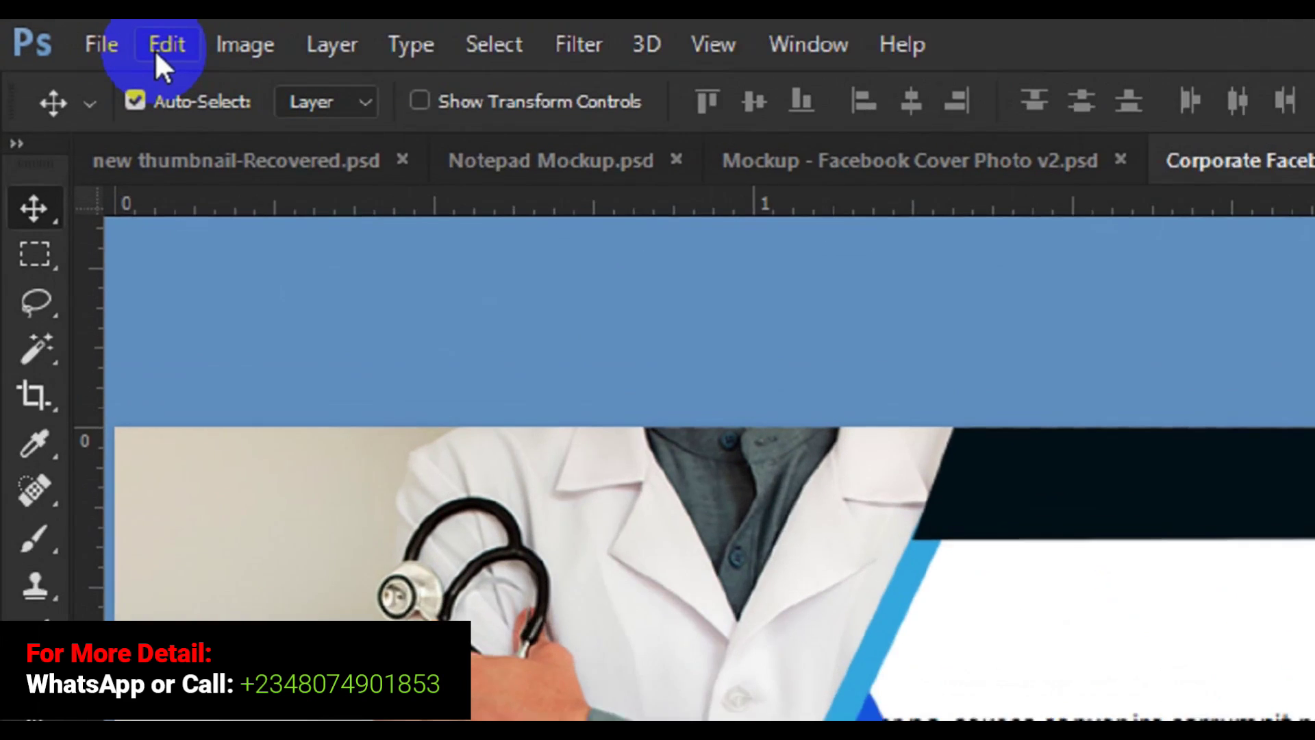
pyautogui.click(167, 48)
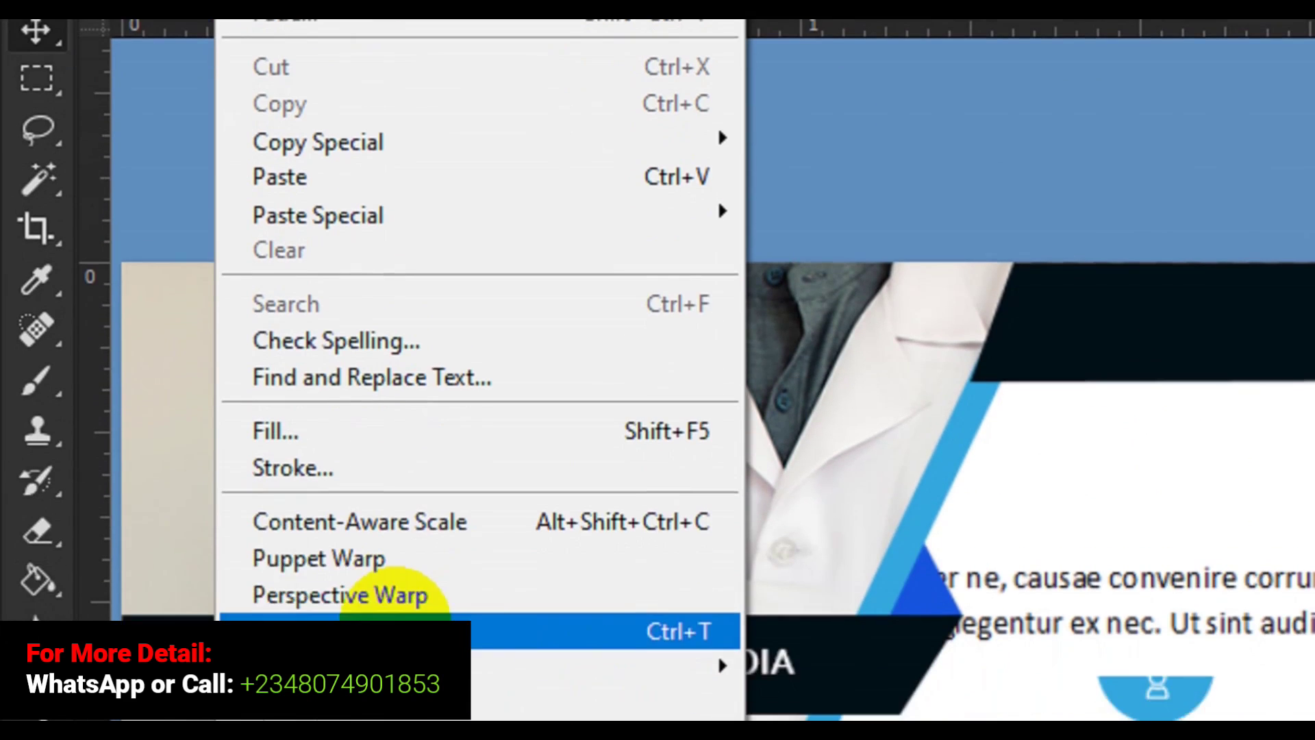
pyautogui.click(279, 485)
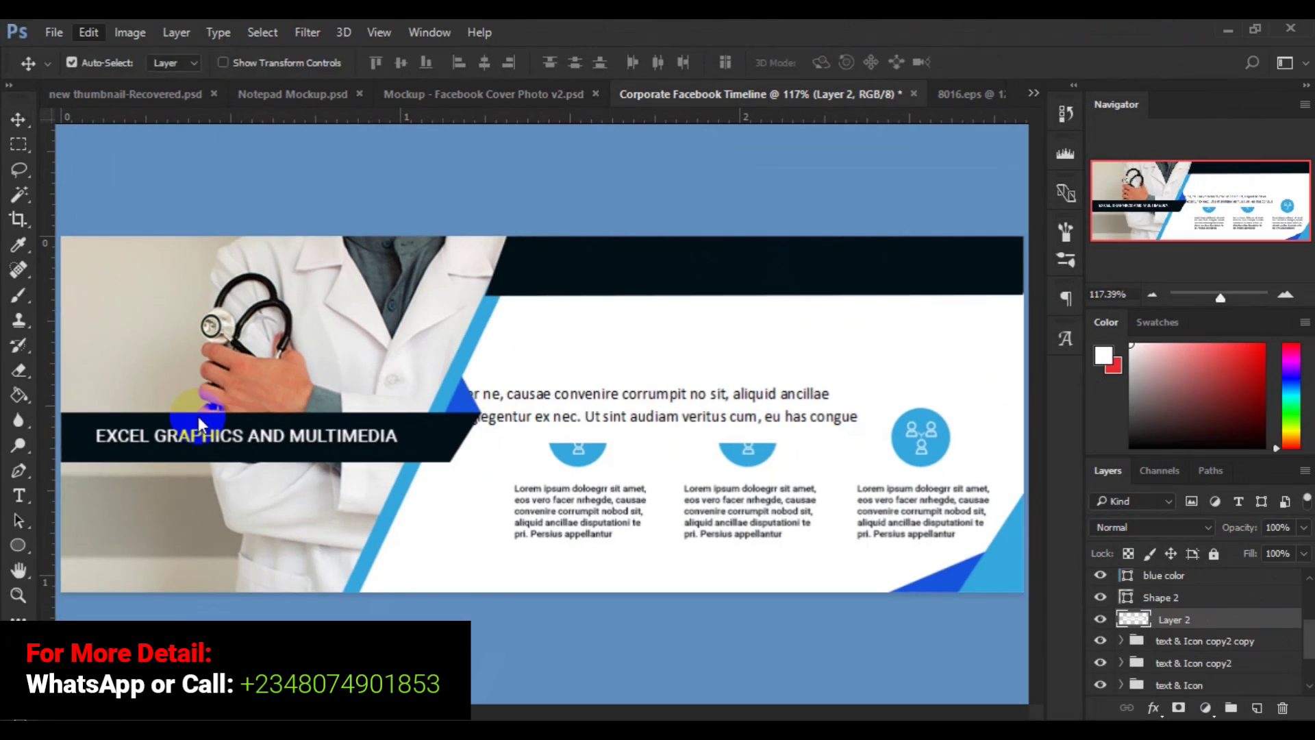
pyautogui.hotkey('ctrl', 't')
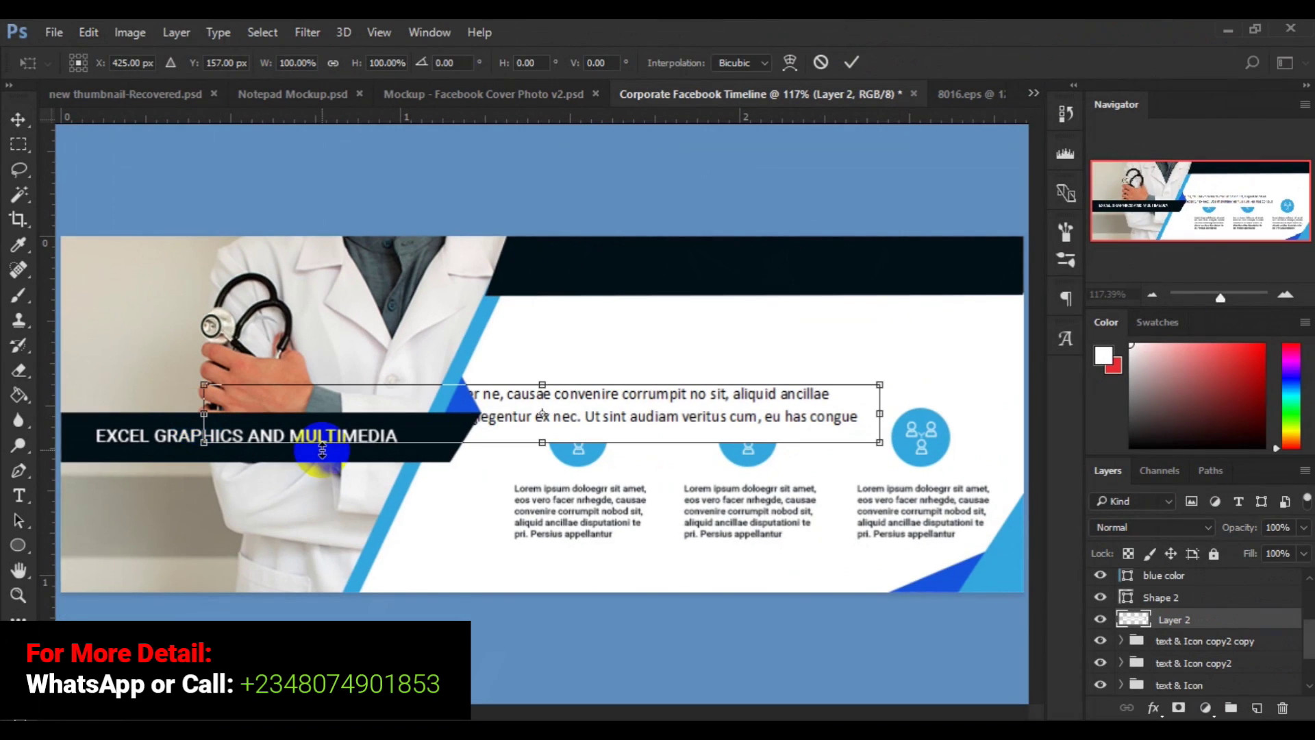
pyautogui.click(821, 69)
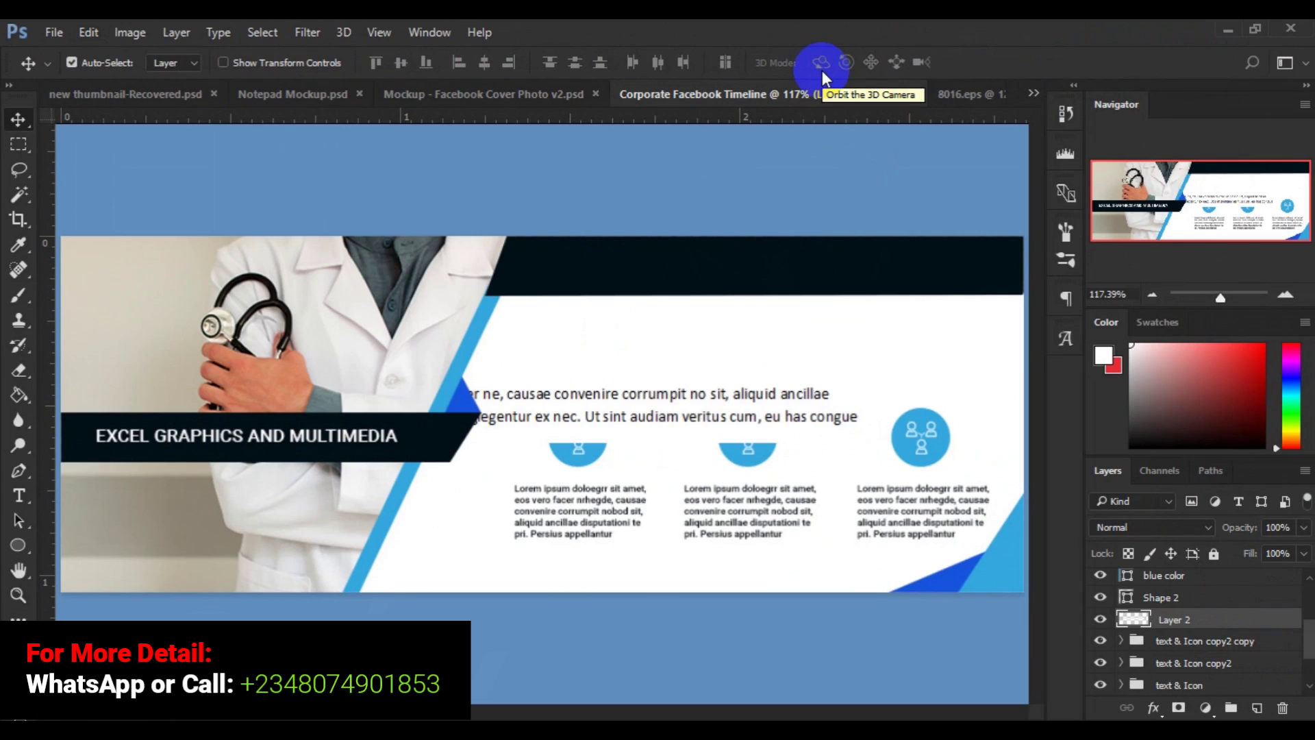
pyautogui.click(757, 287)
pyautogui.click(1135, 617)
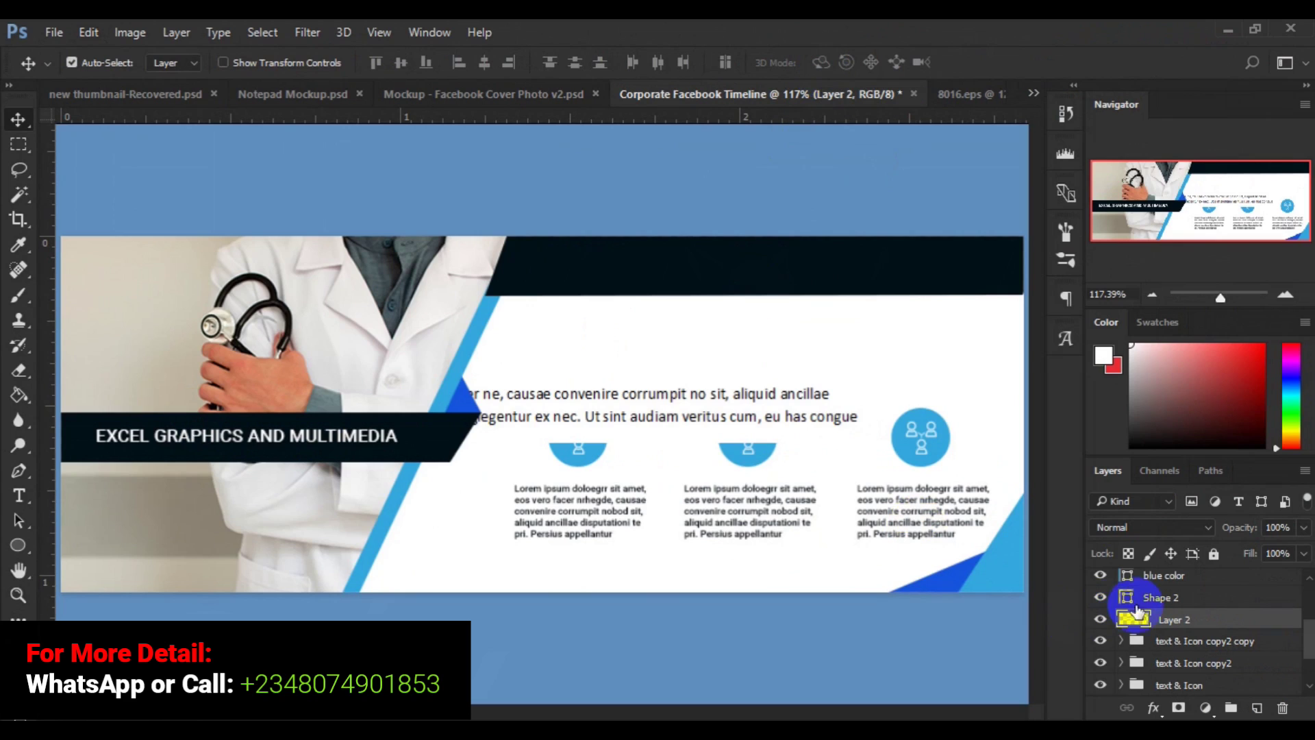
pyautogui.click(1163, 641)
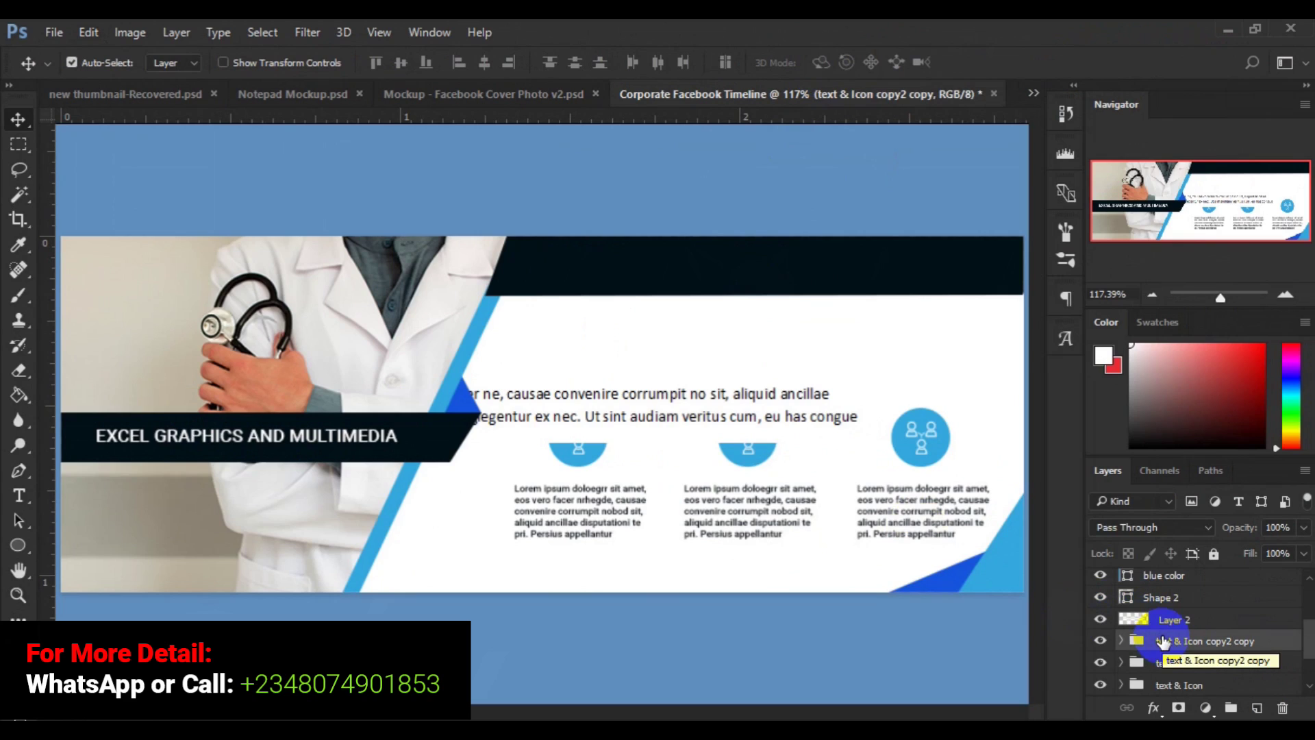
pyautogui.click(1168, 628)
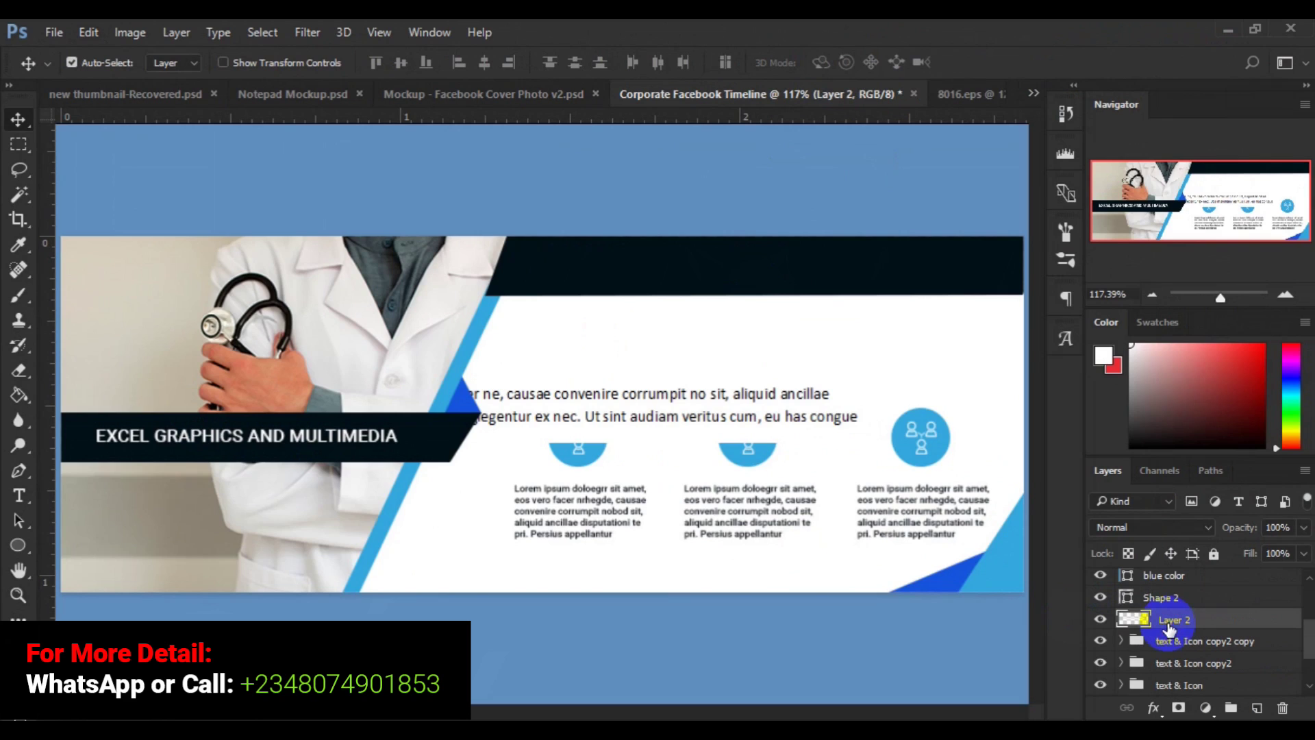
pyautogui.click(1100, 619)
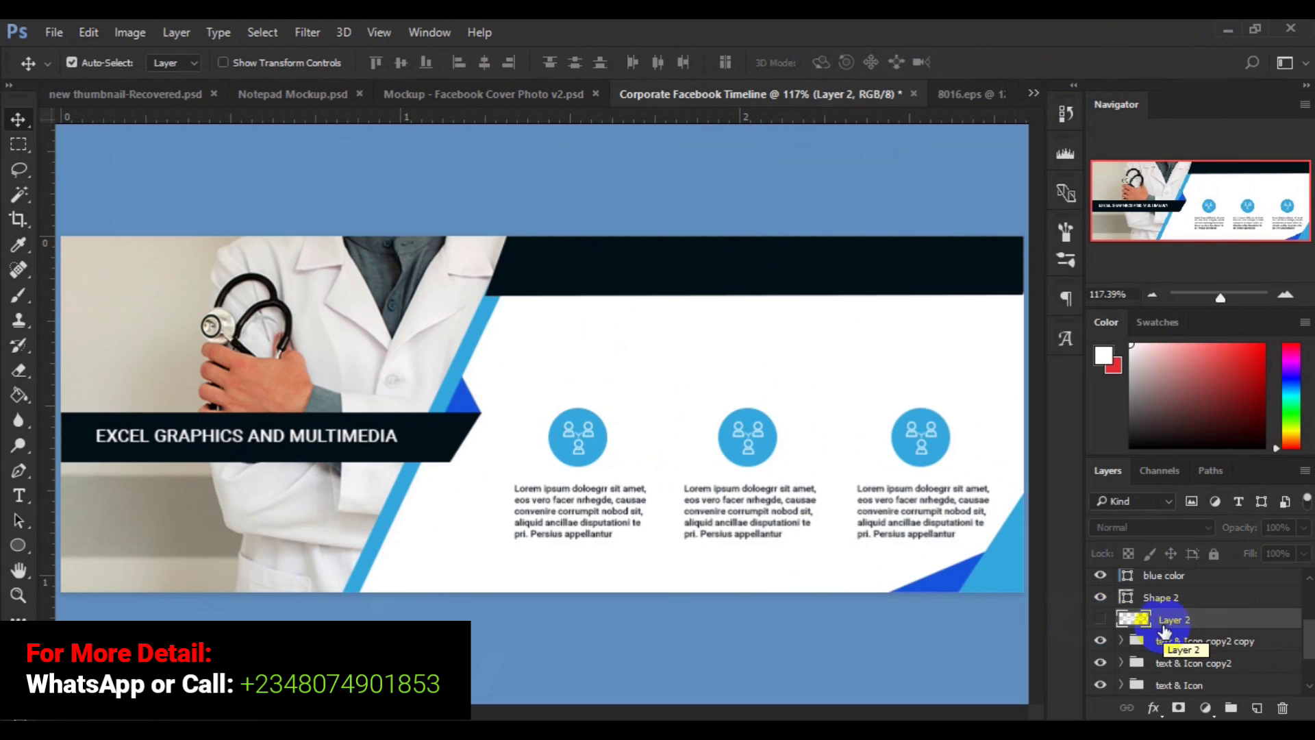
pyautogui.press('Delete')
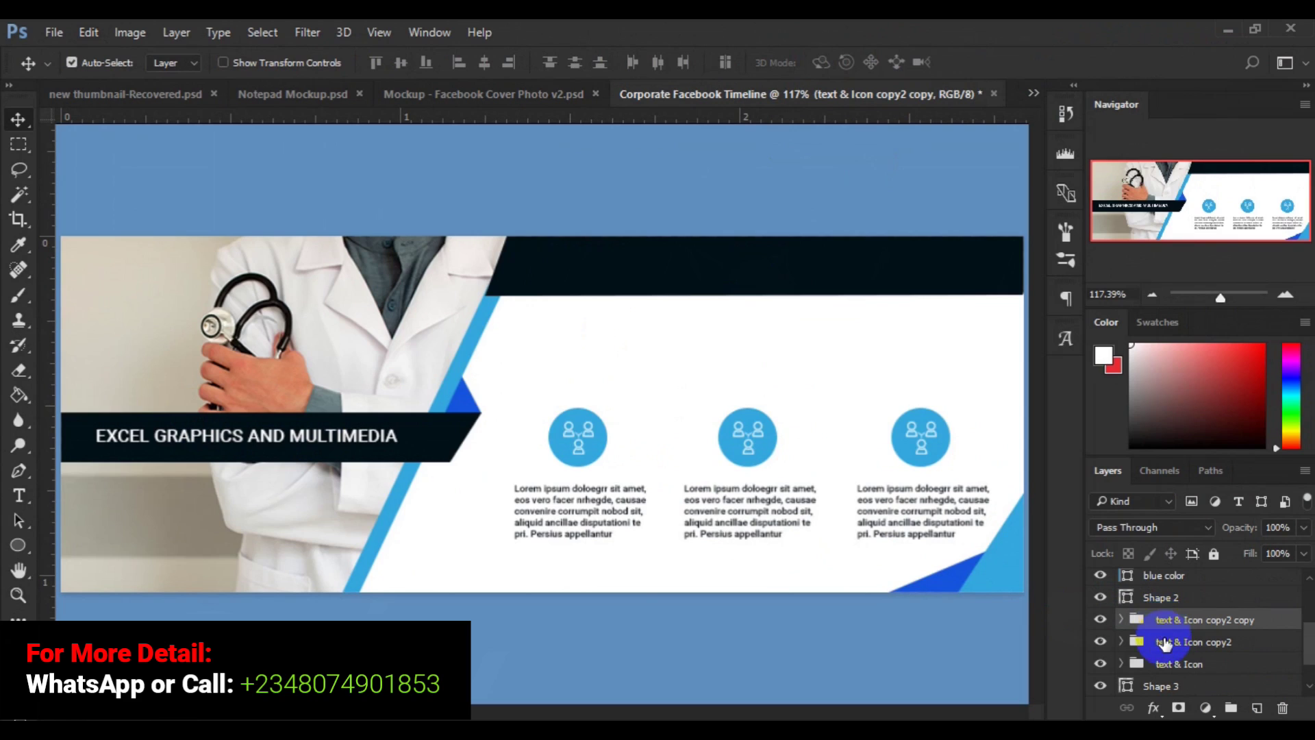
# Select the three text & Icon groups and move them together slightly up and left to about X 603 px, Y 199 px
pyautogui.moveTo(1164, 643); pyautogui.dragTo(1171, 665)
pyautogui.keyDown('shift'); pyautogui.click(1171, 664); pyautogui.keyUp('shift')
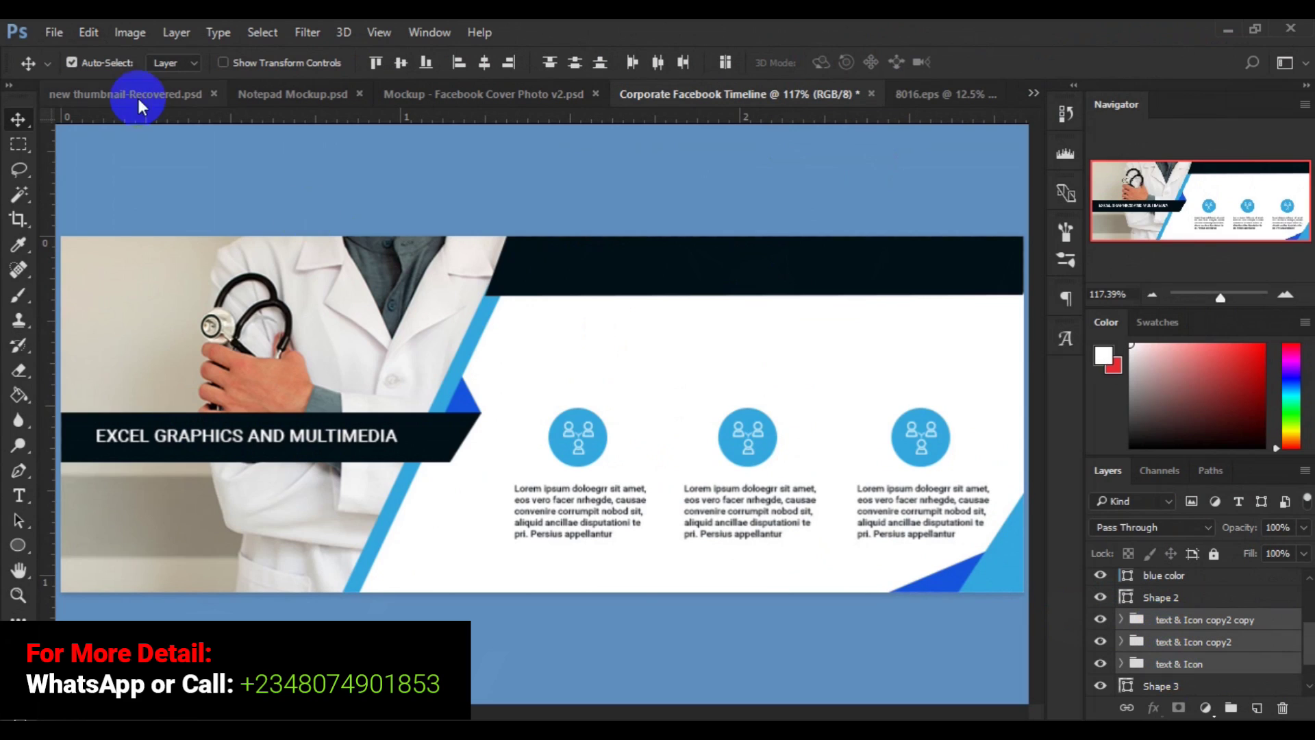
pyautogui.click(76, 39)
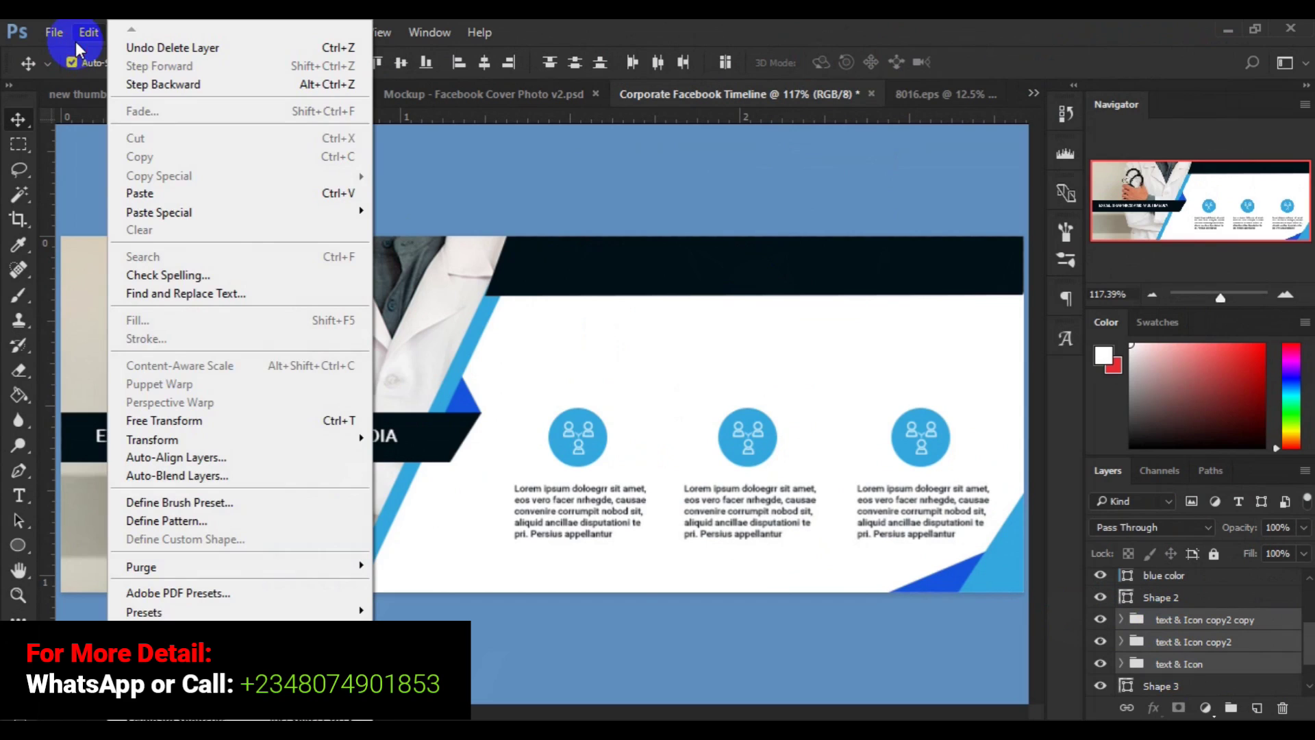
pyautogui.click(214, 422)
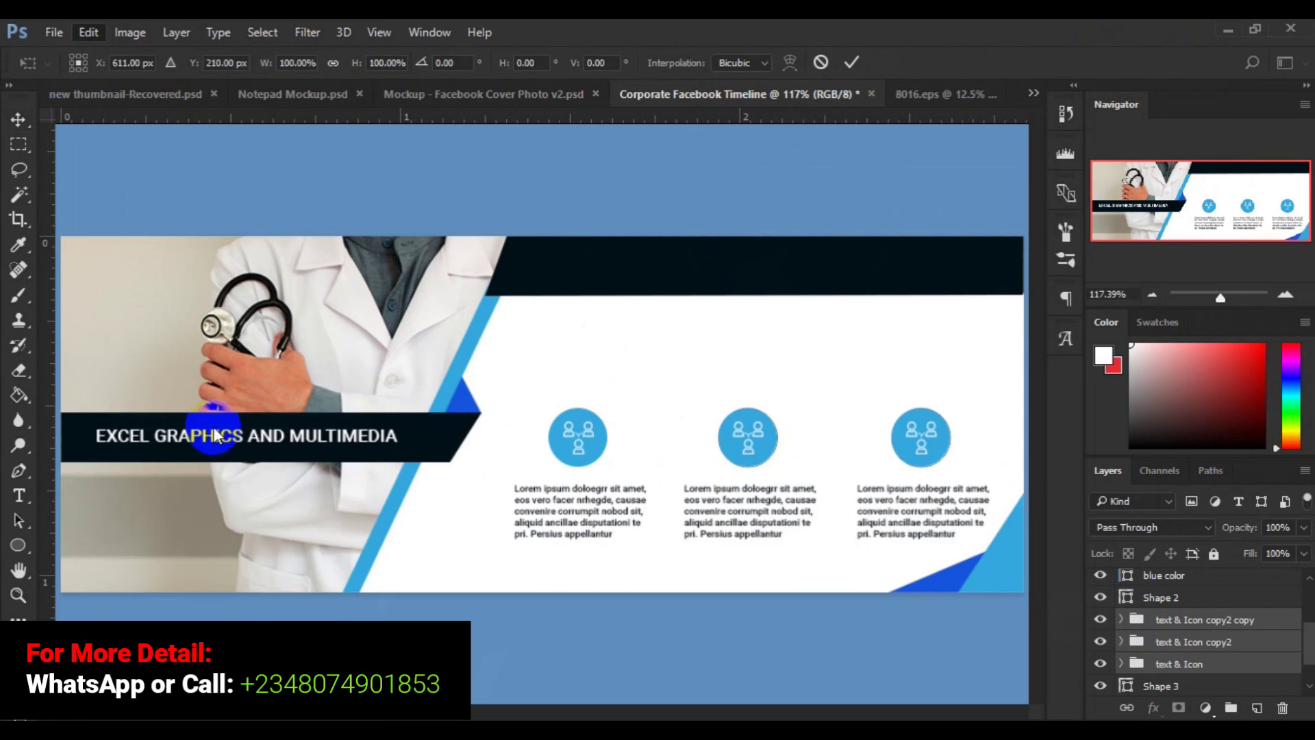
pyautogui.click(776, 507)
pyautogui.moveTo(777, 507); pyautogui.dragTo(774, 502)
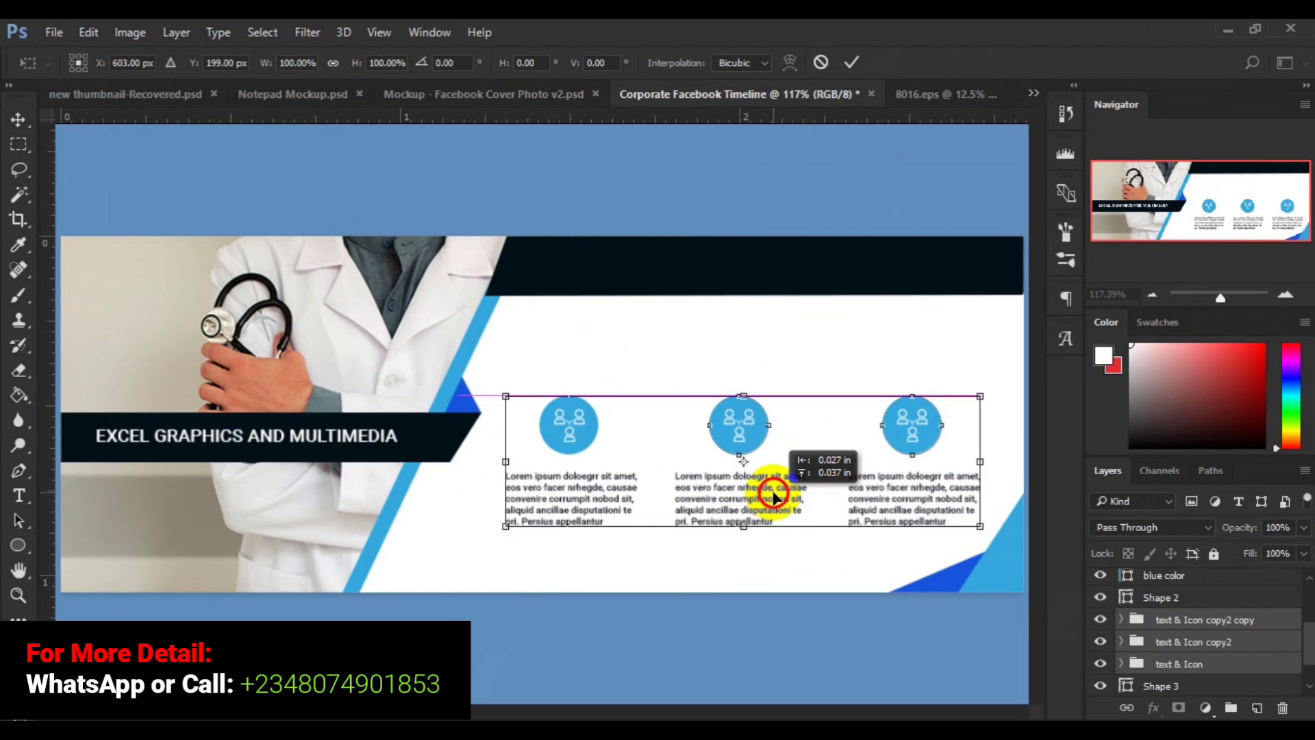
pyautogui.moveTo(774, 502); pyautogui.dragTo(774, 502)
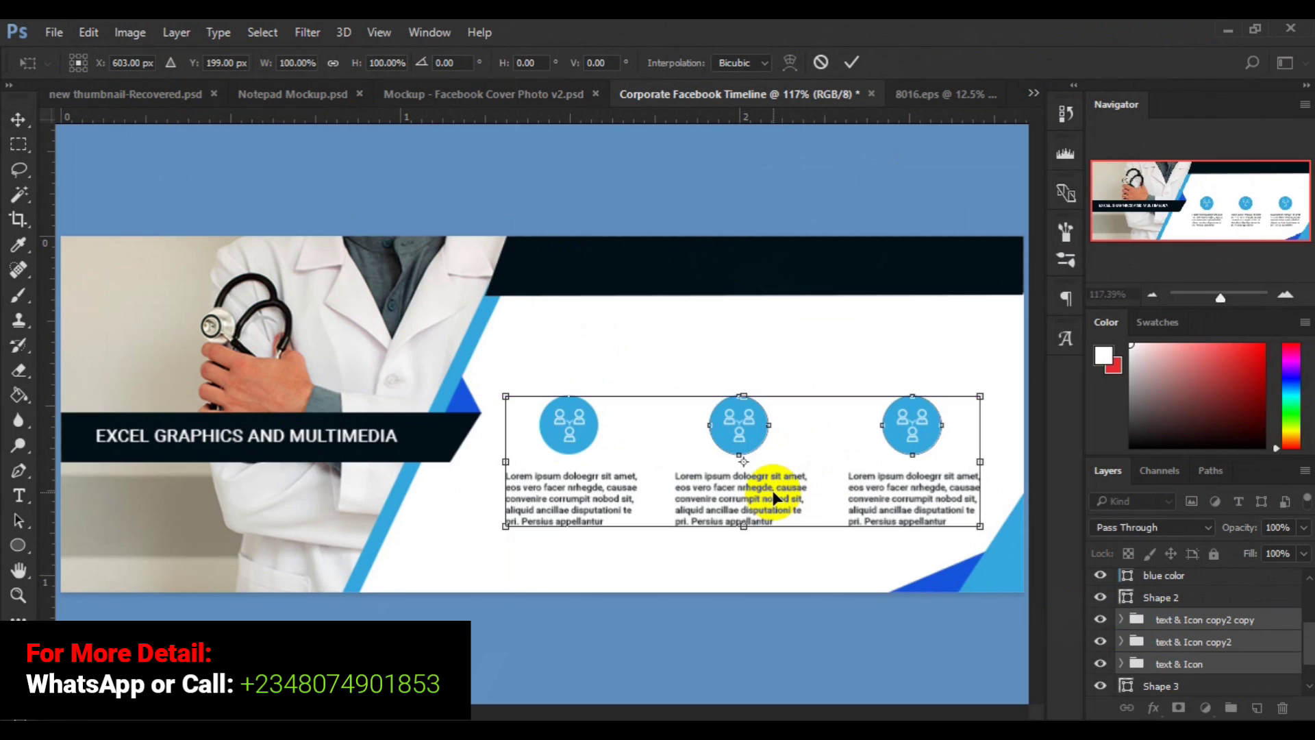
pyautogui.click(850, 62)
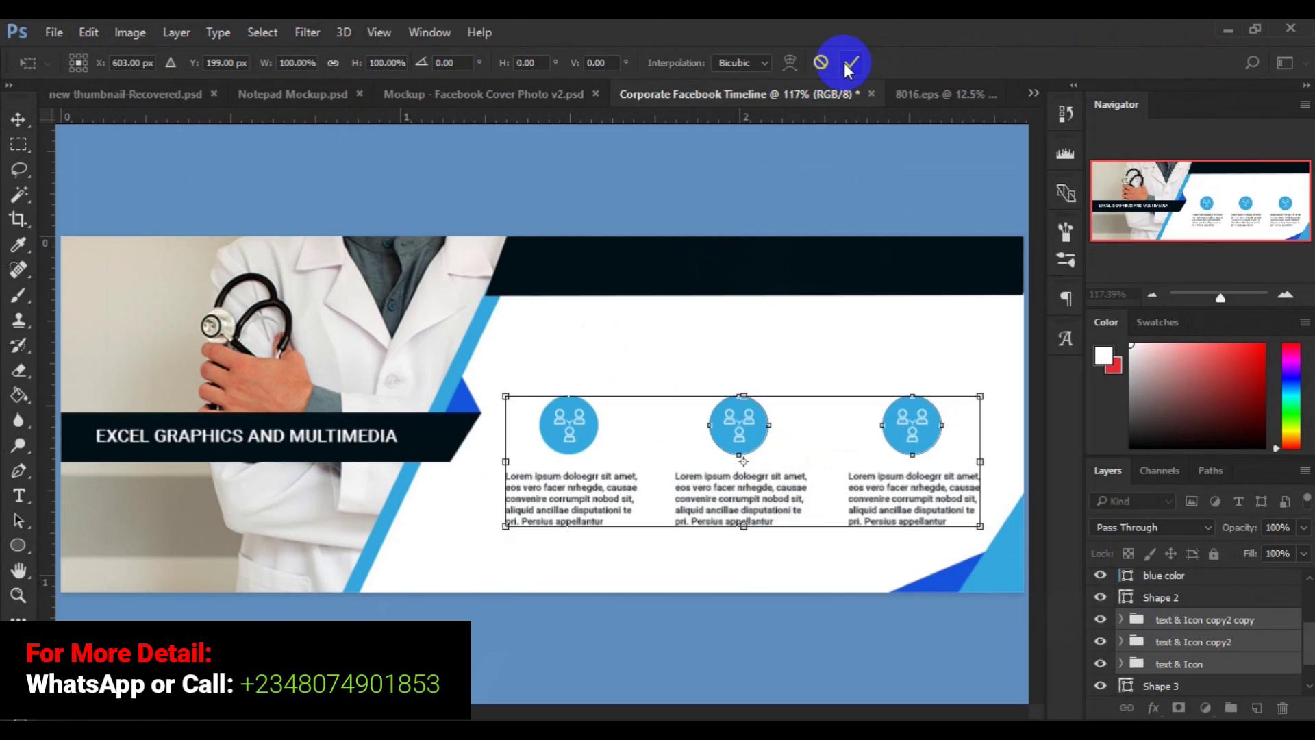
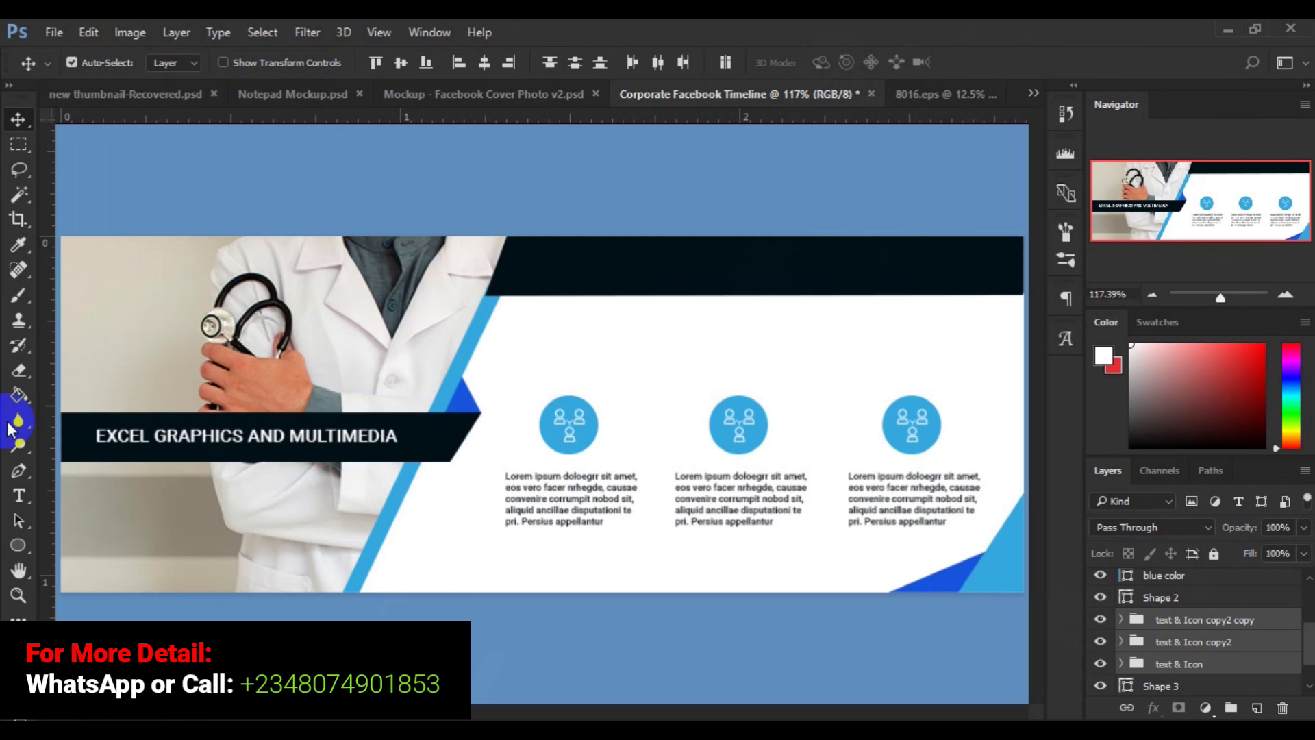
# Add the heading text "We Are CREATIVE Agency" above the icons in the white area and set its size to 6 pt
pyautogui.click(20, 495)
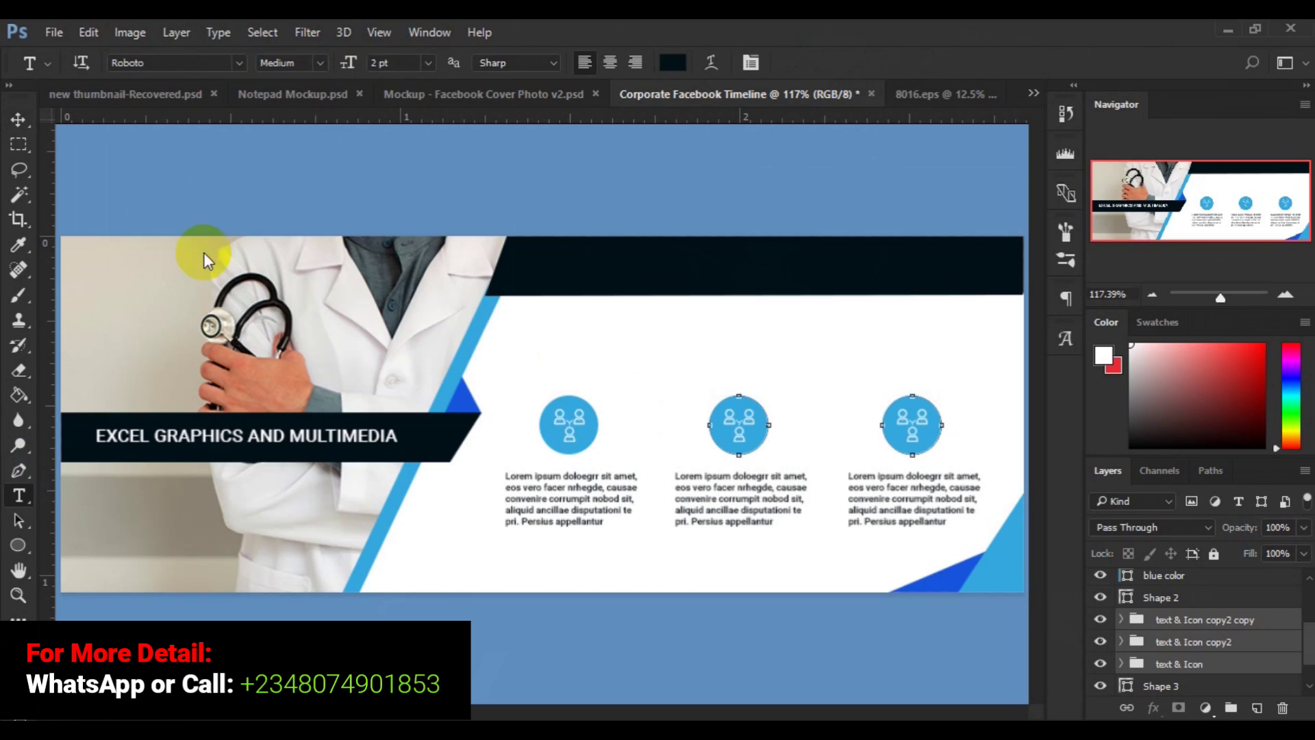
pyautogui.click(582, 353)
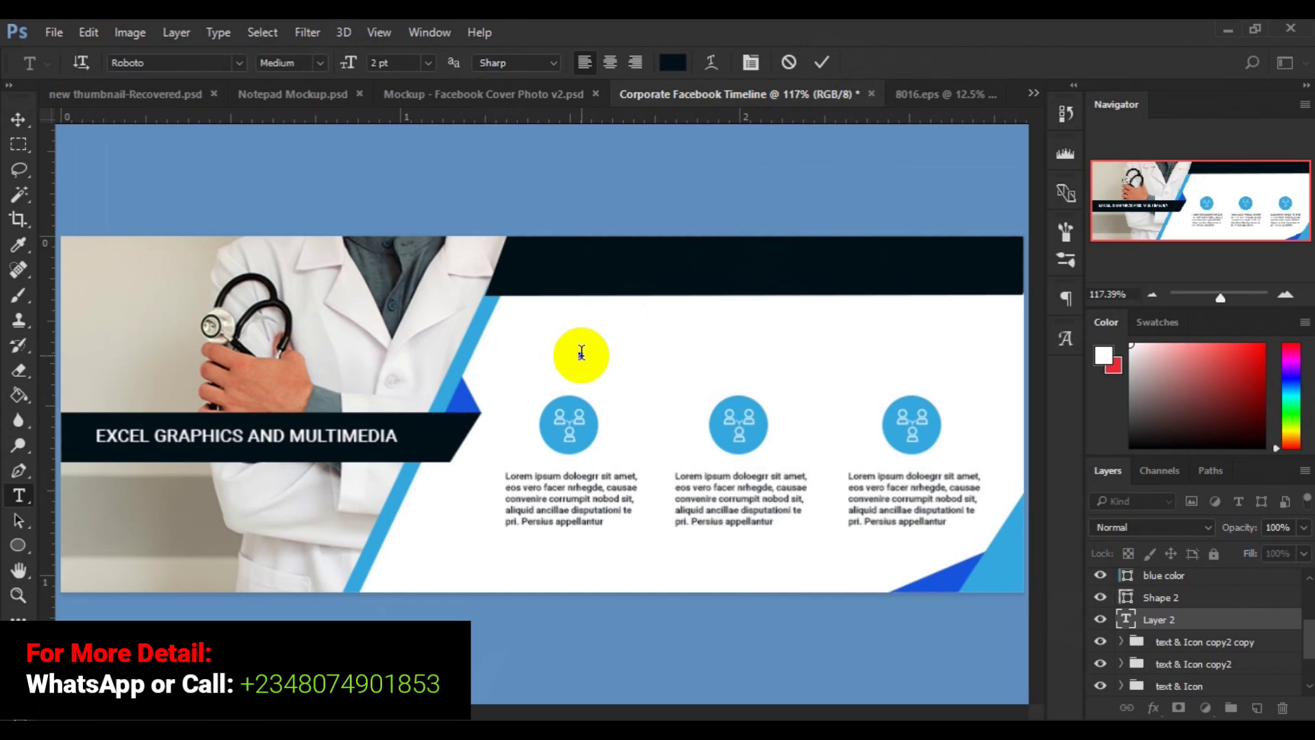
pyautogui.hotkey('ctrl', 'a')
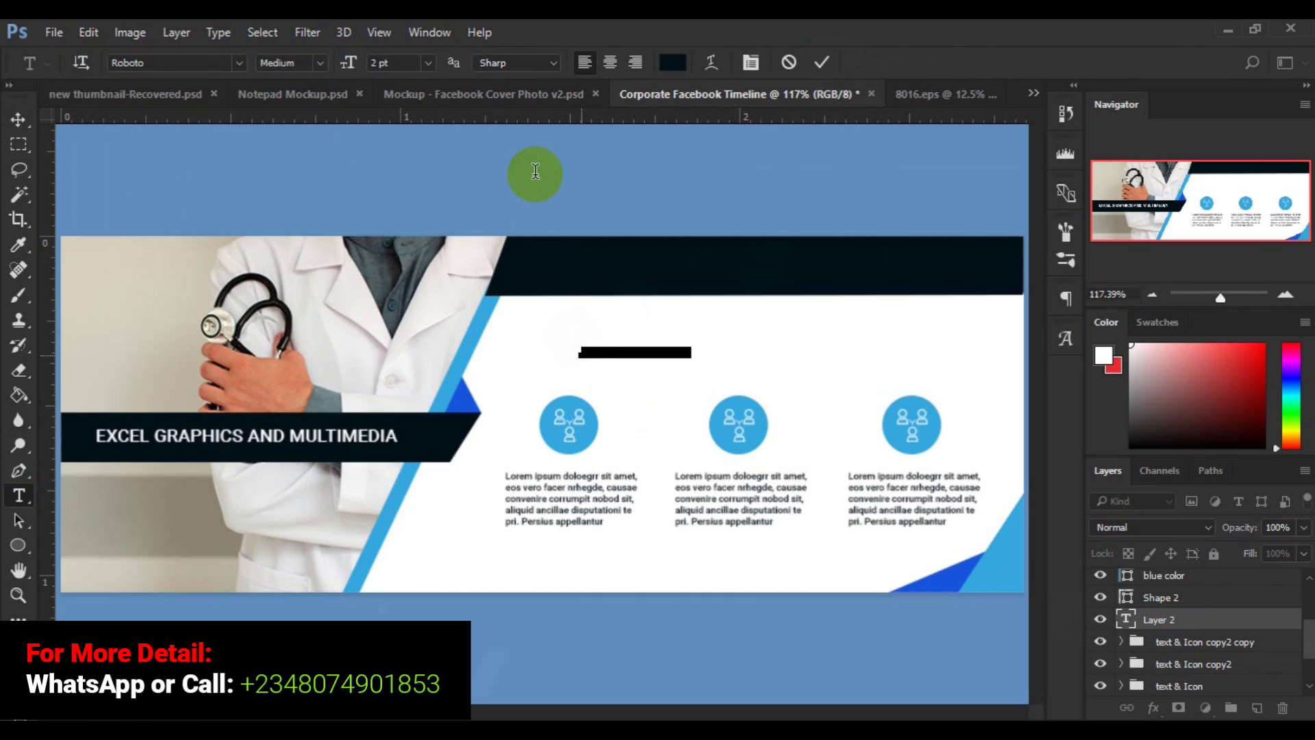
pyautogui.click(429, 67)
pyautogui.click(468, 217)
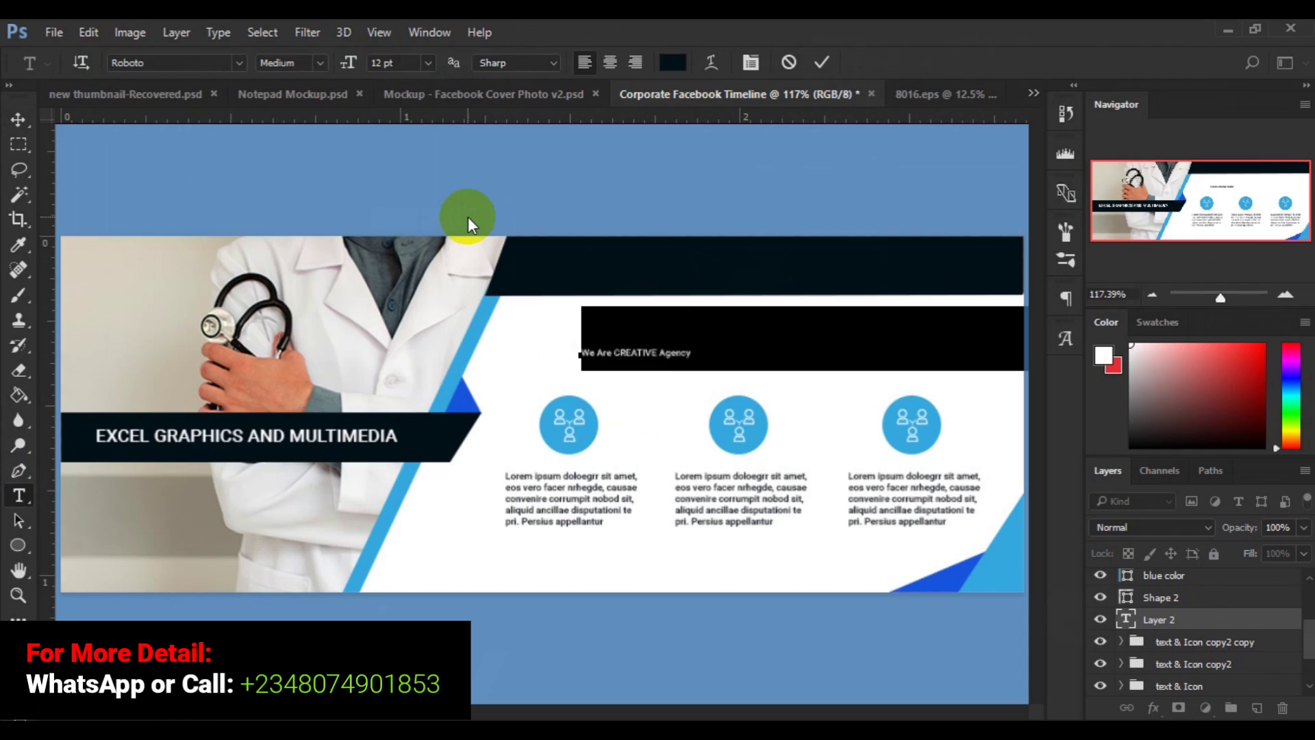
pyautogui.click(429, 62)
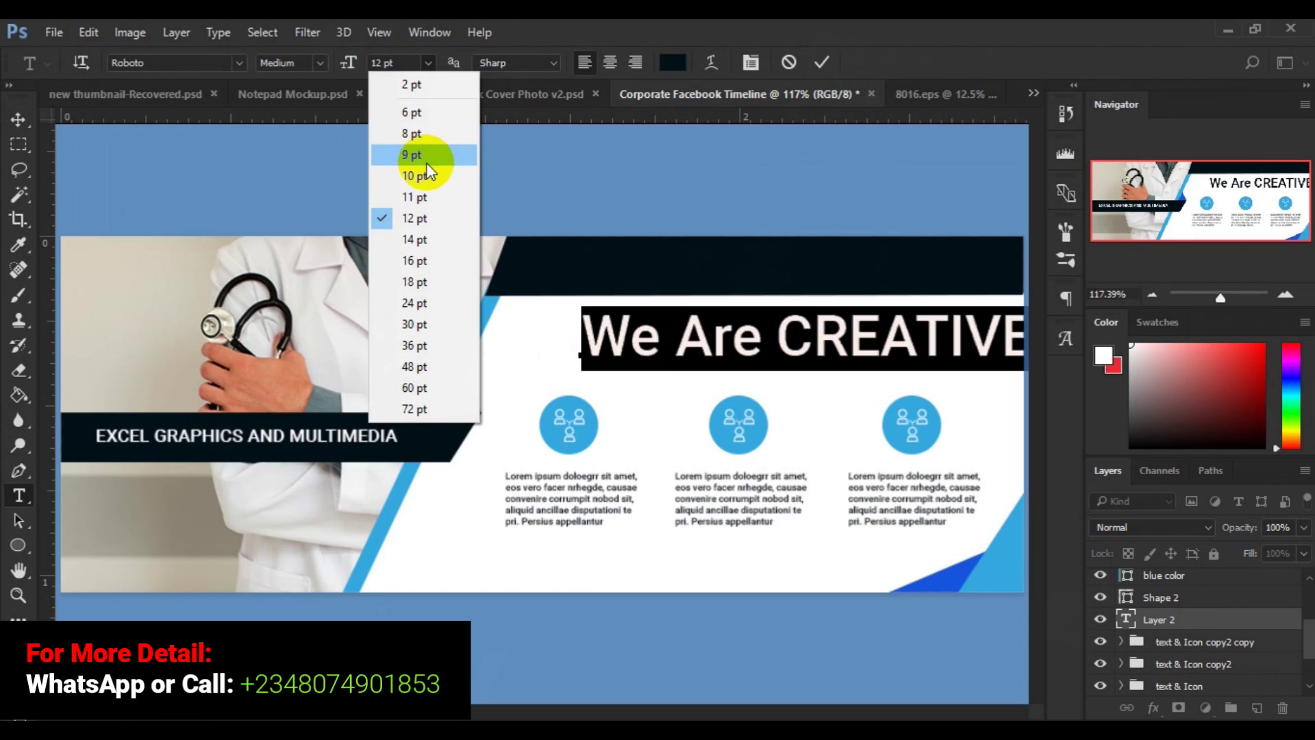
pyautogui.click(415, 134)
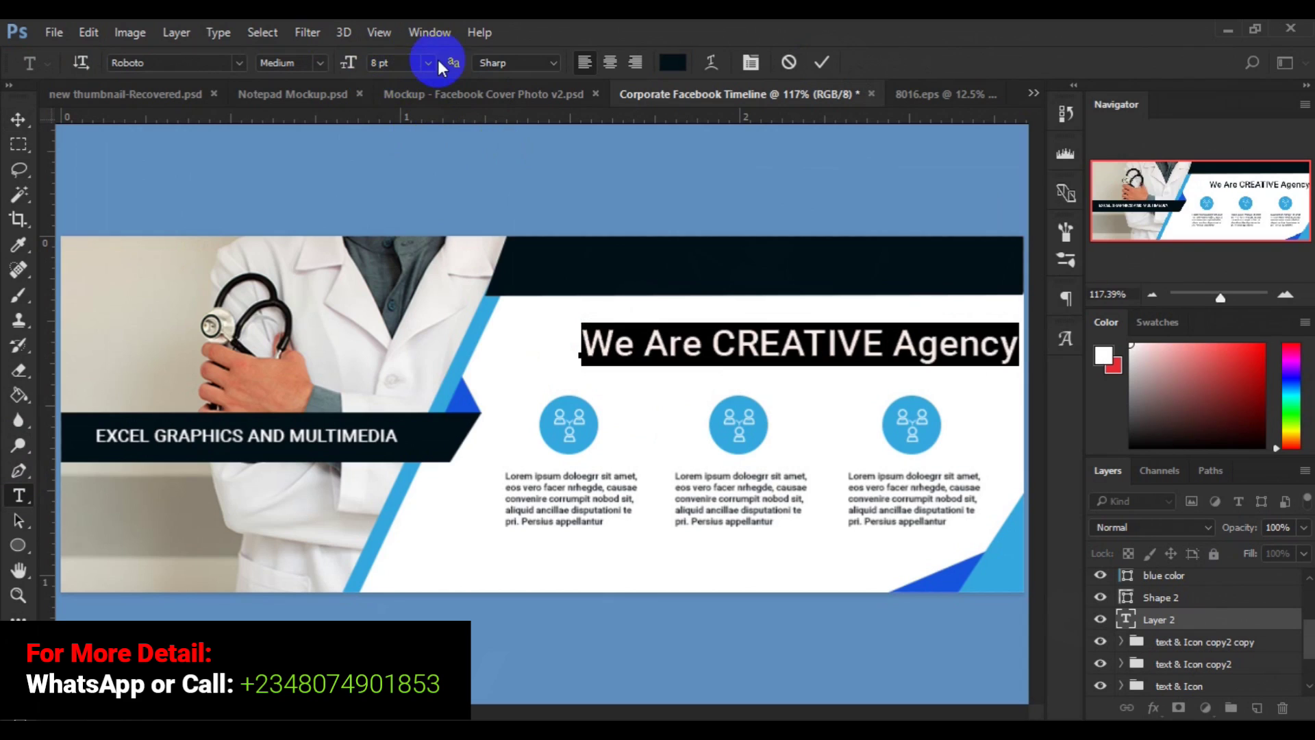
pyautogui.click(429, 63)
pyautogui.click(420, 110)
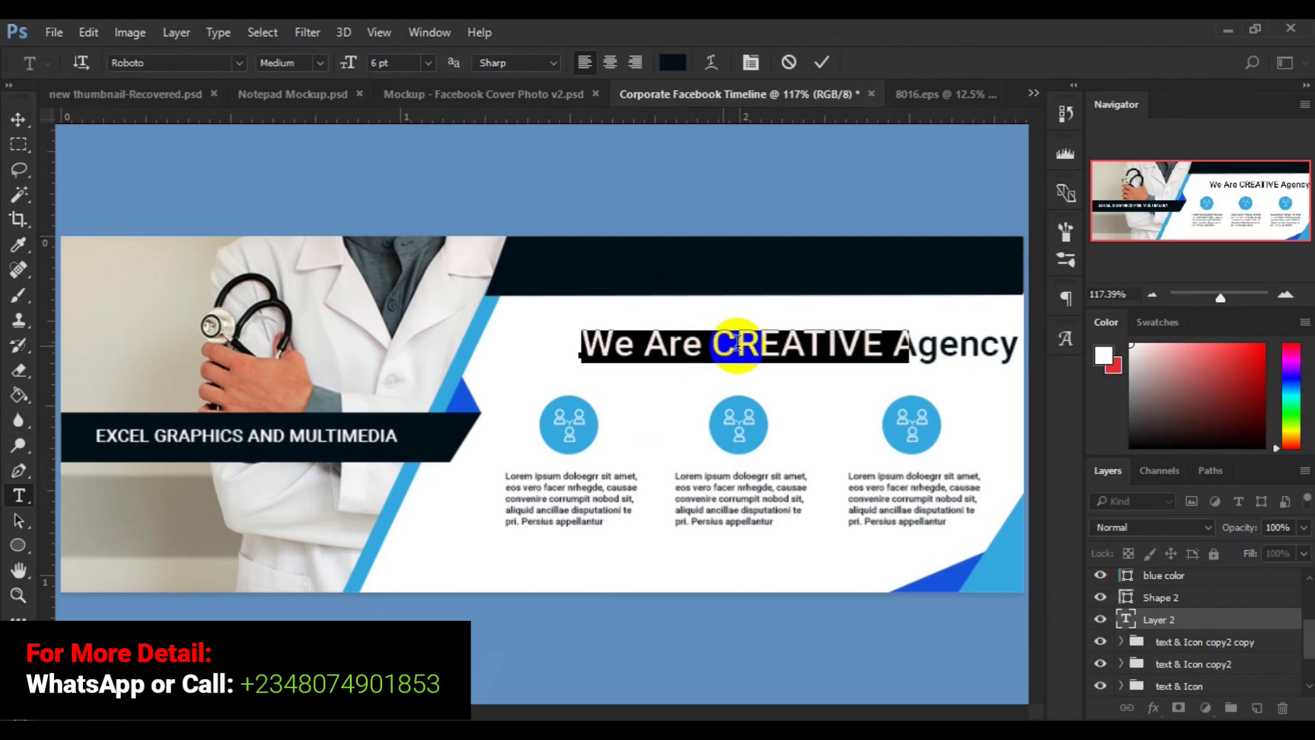
# Recolour the word CREATIVE in the heading with the icons' light blue (33a8df) and set its font style to Bold
pyautogui.click(808, 348)
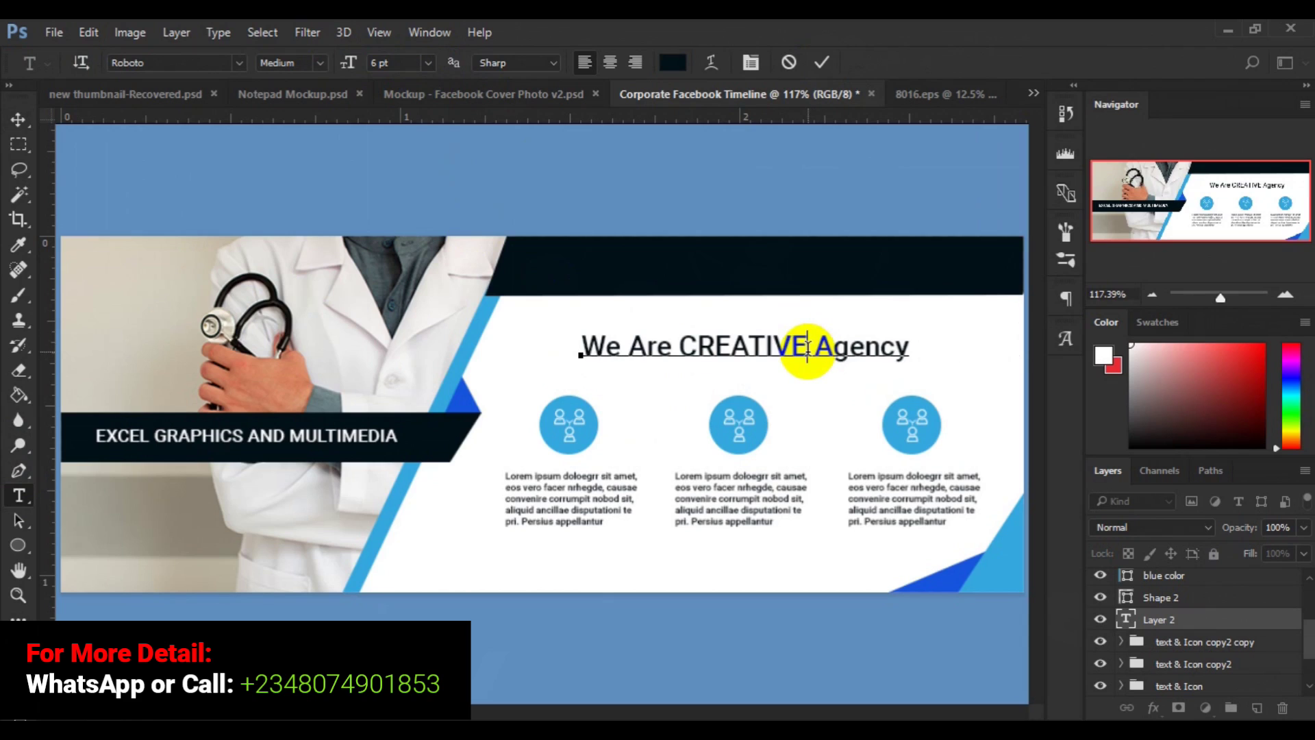
pyautogui.hotkey('shift', 'Left')
pyautogui.hotkey('shift', 'Left')
pyautogui.hotkey('shift', 'Left')
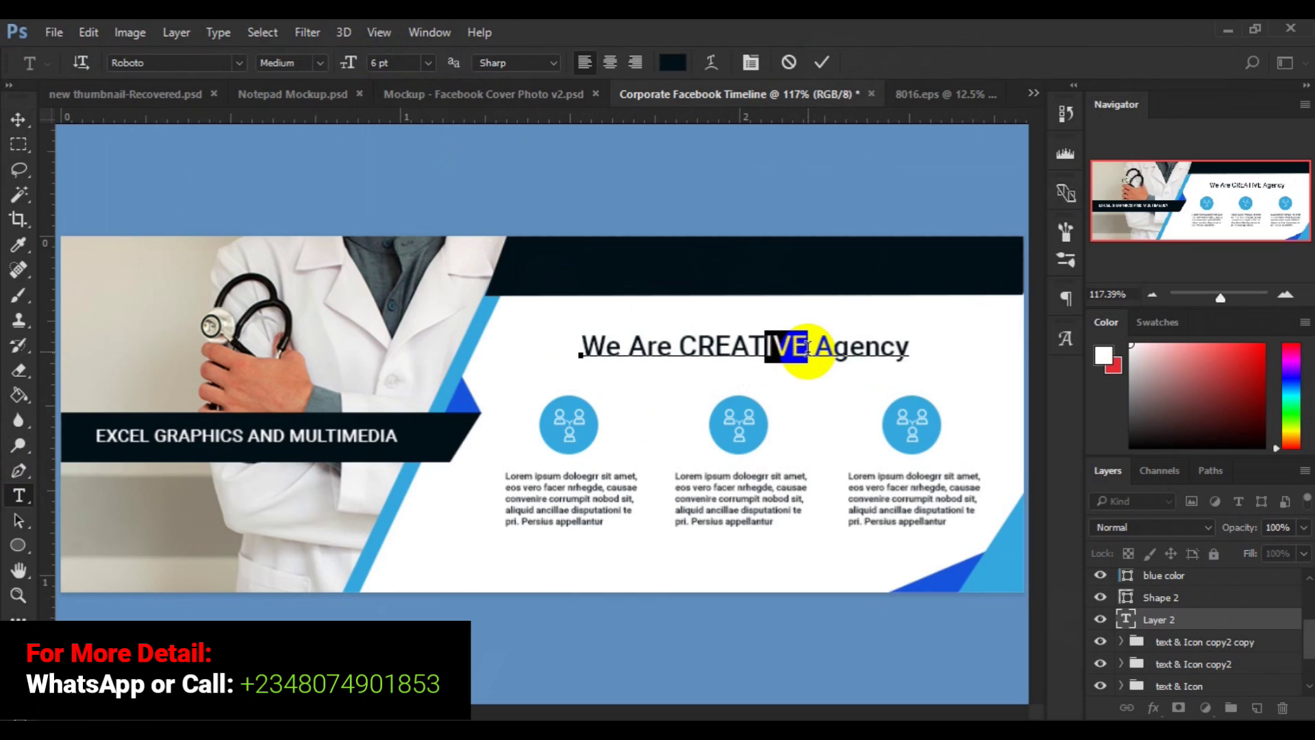
pyautogui.hotkey('shift', 'Left')
pyautogui.hotkey('shift', 'Left')
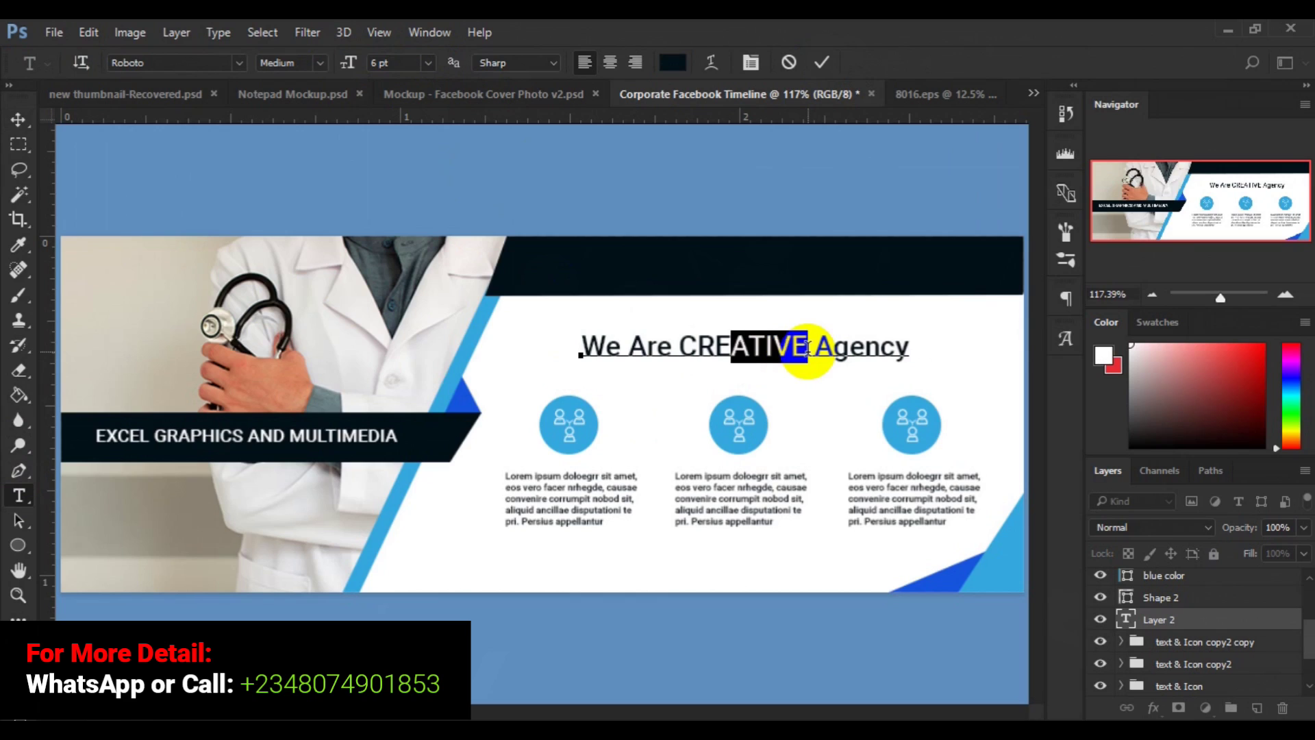
pyautogui.hotkey('shift', 'Left')
pyautogui.hotkey('shift', 'Left')
pyautogui.hotkey('shift', 'Left')
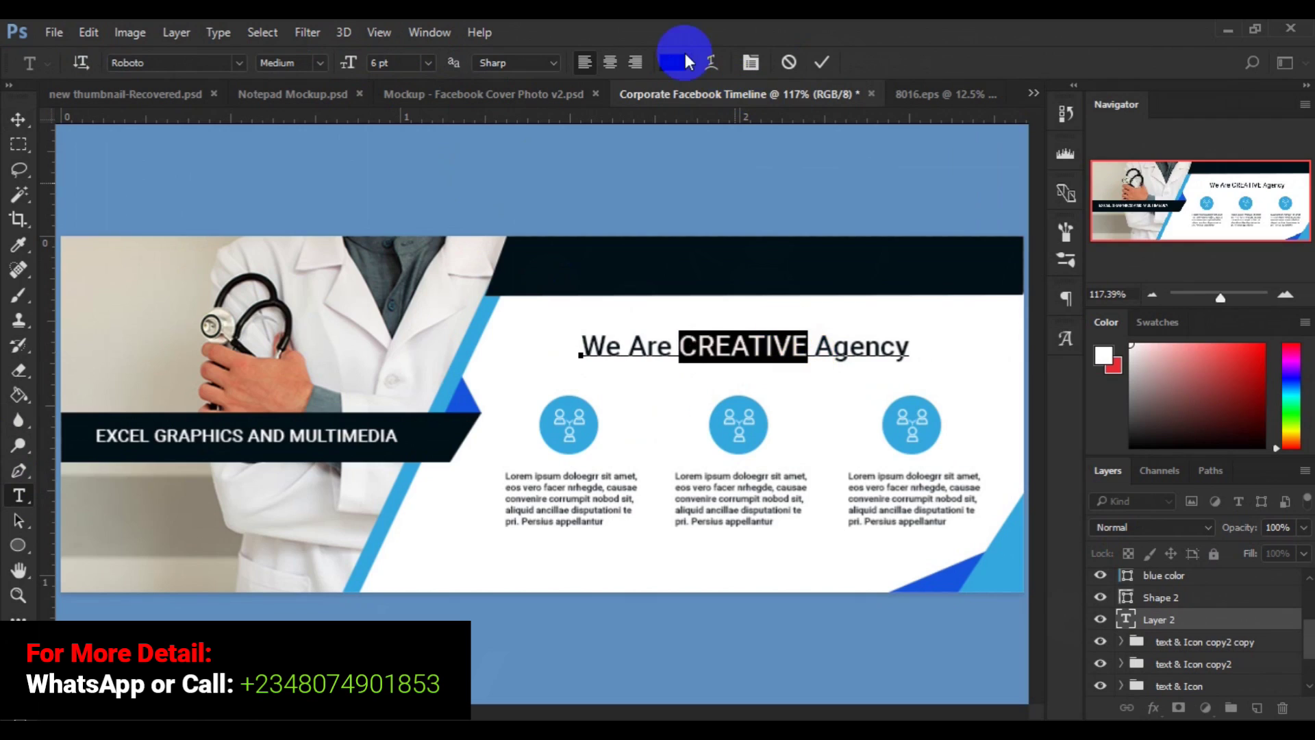
pyautogui.hotkey('shift', 'Left')
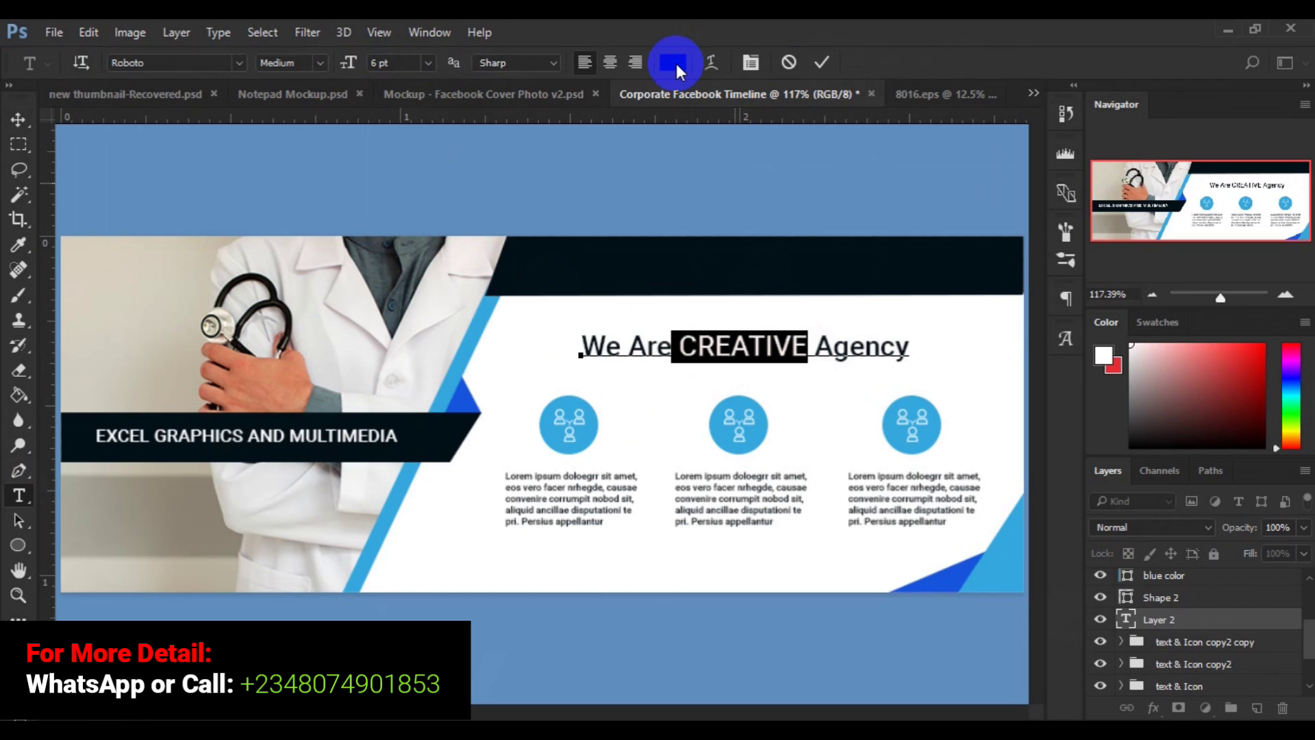
pyautogui.hotkey('shift', 'Left')
pyautogui.hotkey('shift', 'Left')
pyautogui.hotkey('shift', 'Left')
pyautogui.hotkey('shift', 'Left')
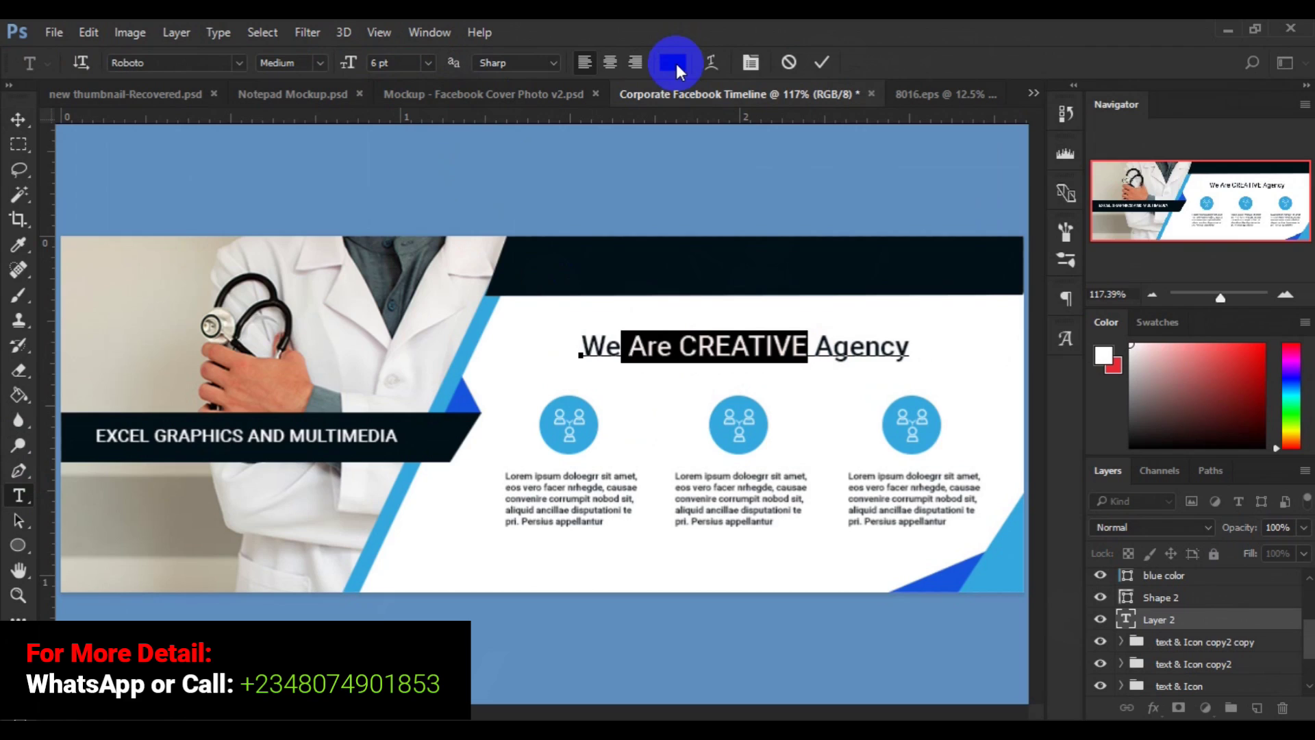
pyautogui.hotkey('shift', 'Left')
pyautogui.hotkey('shift', 'Left')
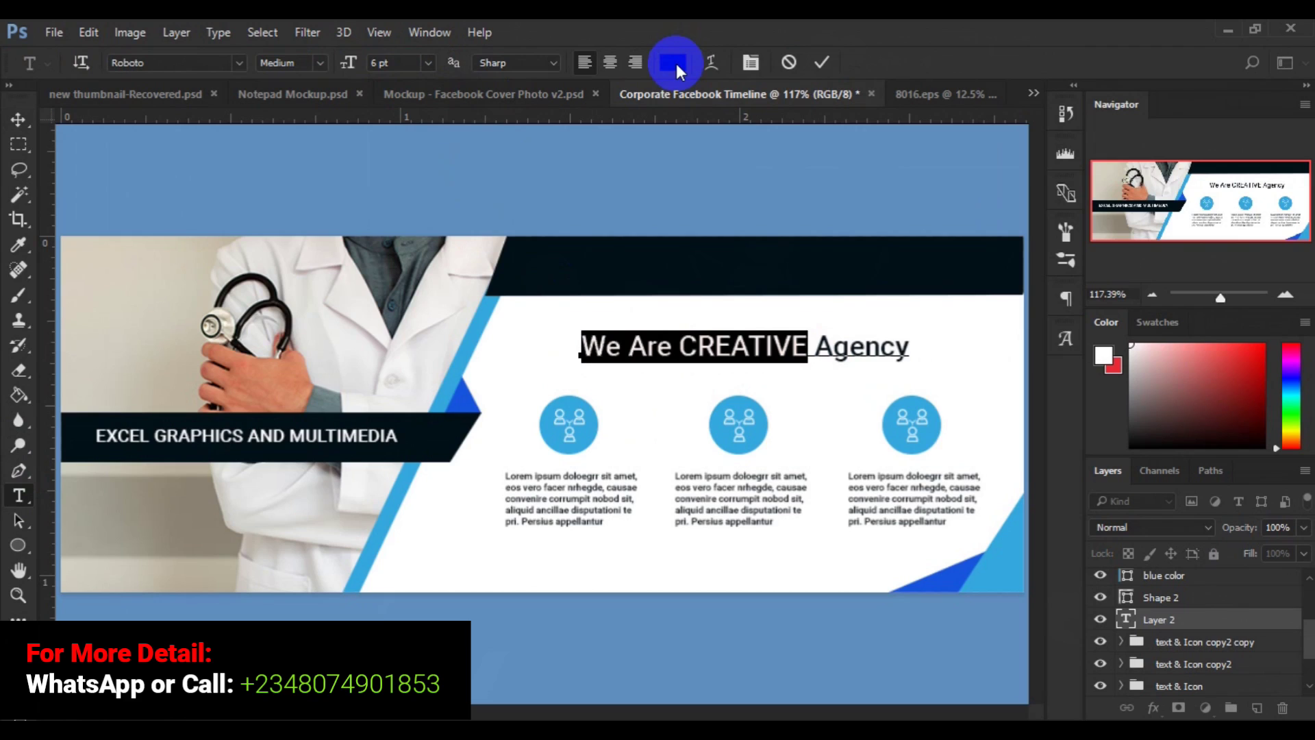
pyautogui.hotkey('shift', 'Right')
pyautogui.hotkey('shift', 'Right')
pyautogui.hotkey('shift', 'Right')
pyautogui.hotkey('shift', 'Right')
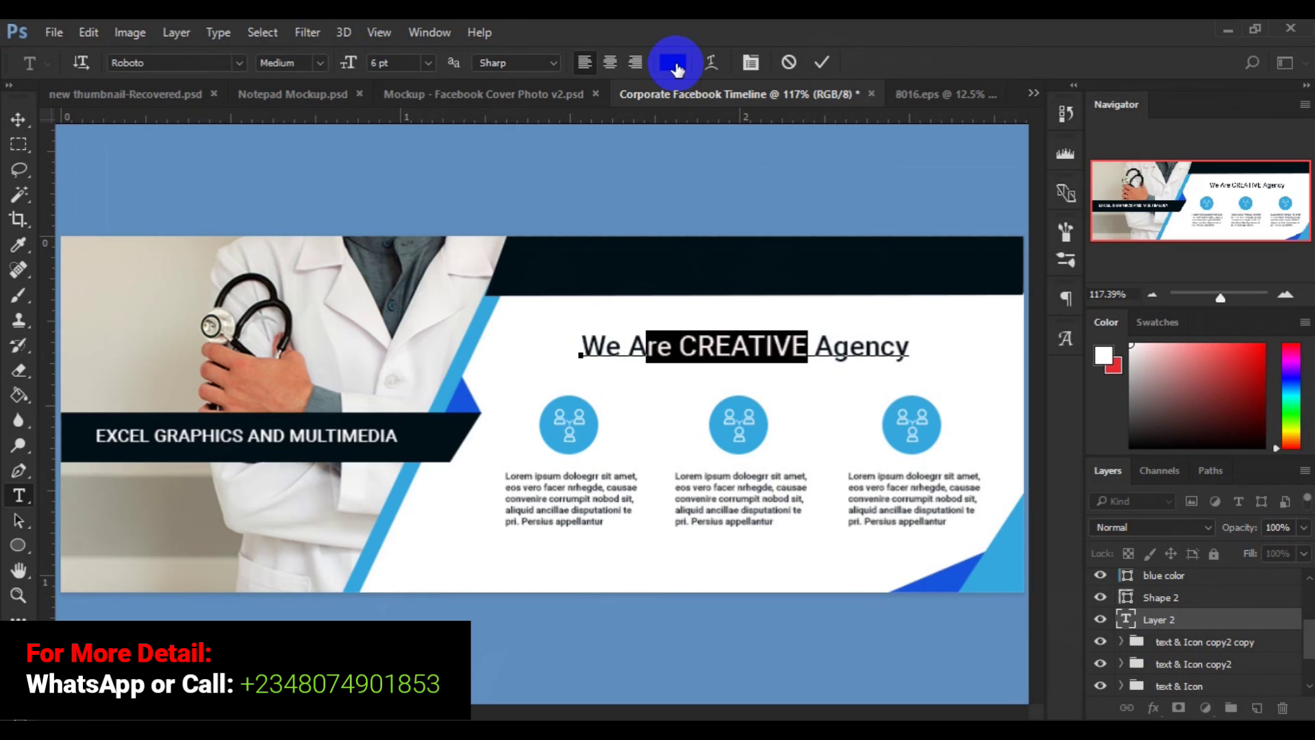
pyautogui.hotkey('shift', 'Right')
pyautogui.hotkey('shift', 'Right')
pyautogui.hotkey('shift', 'Right')
pyautogui.hotkey('shift', 'Right')
pyautogui.hotkey('shift', 'Right')
pyautogui.hotkey('shift', 'Left')
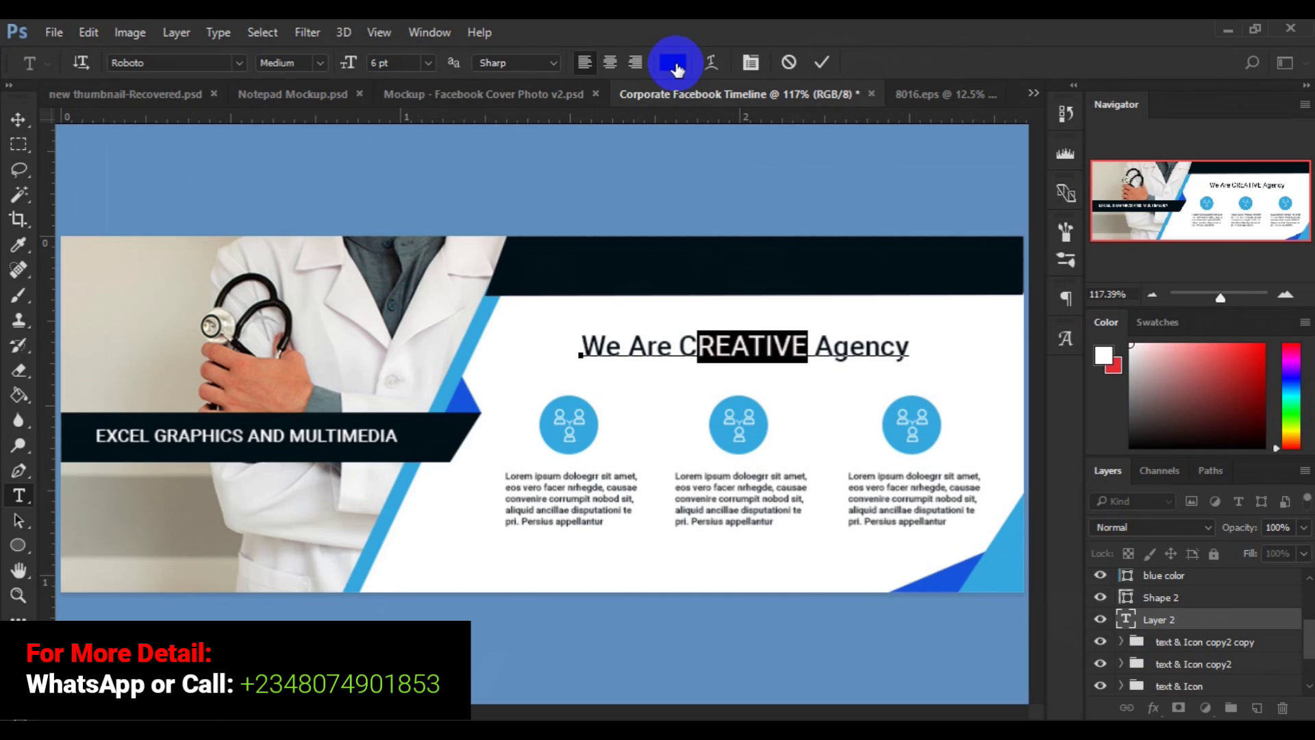
pyautogui.hotkey('shift', 'Left')
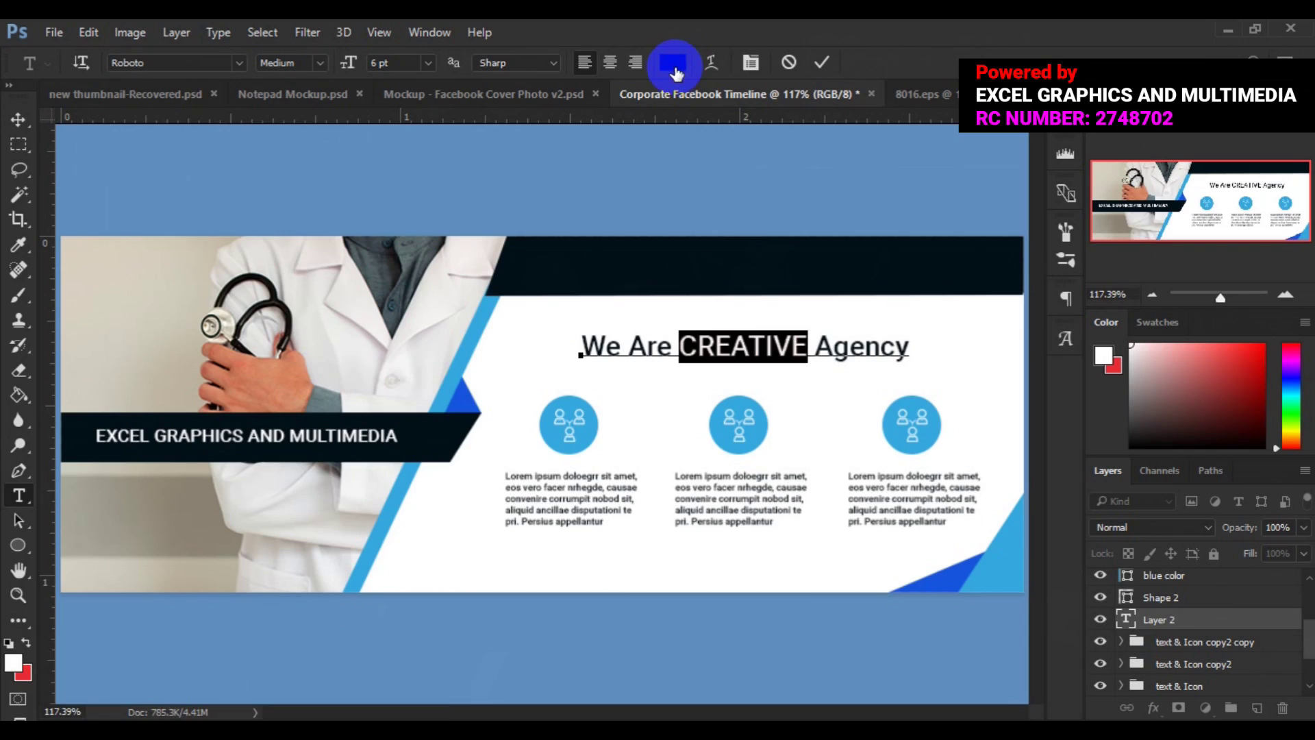
pyautogui.click(674, 65)
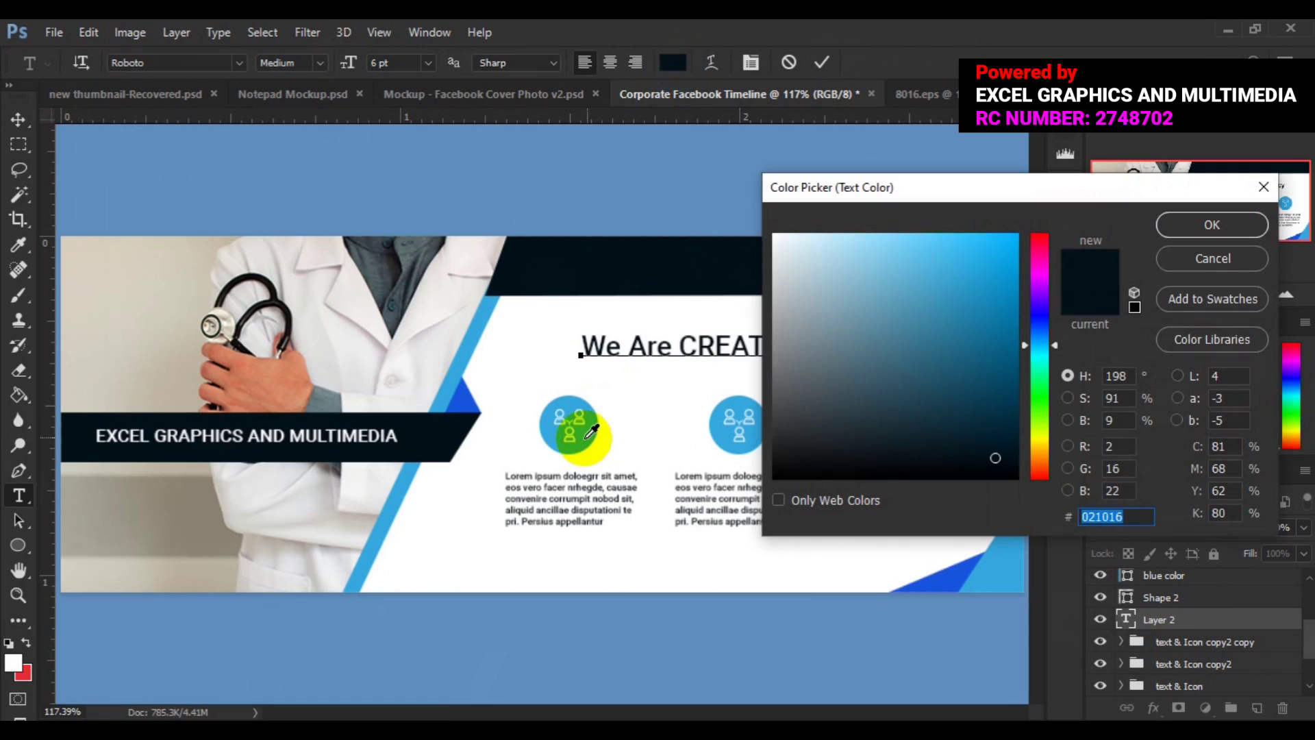
pyautogui.click(587, 434)
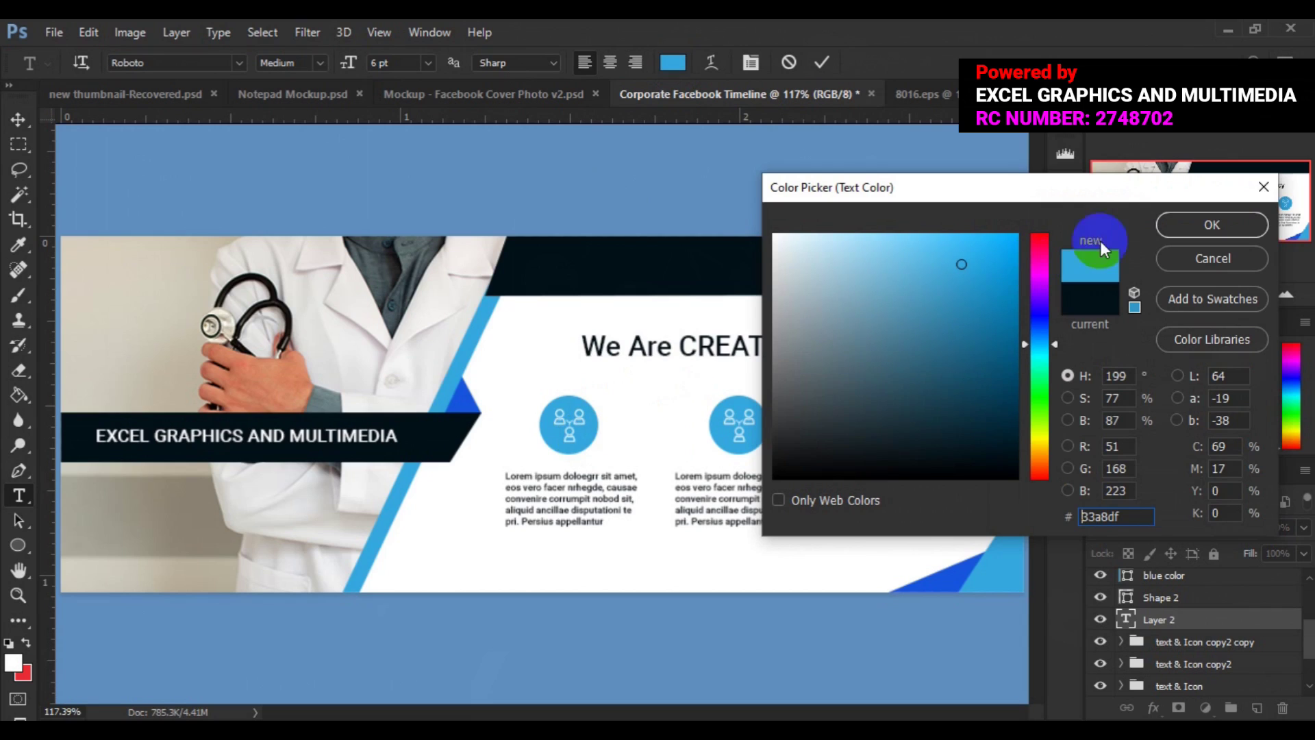
pyautogui.click(1182, 226)
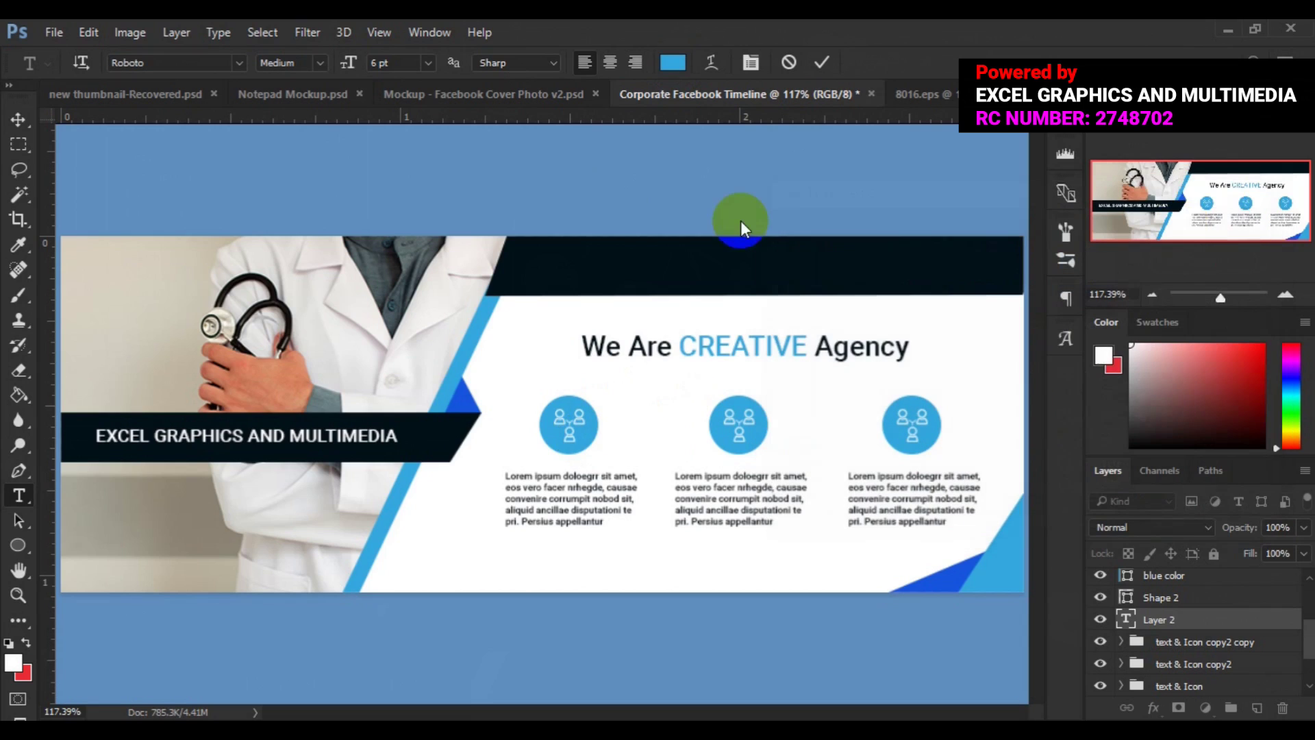
pyautogui.click(320, 63)
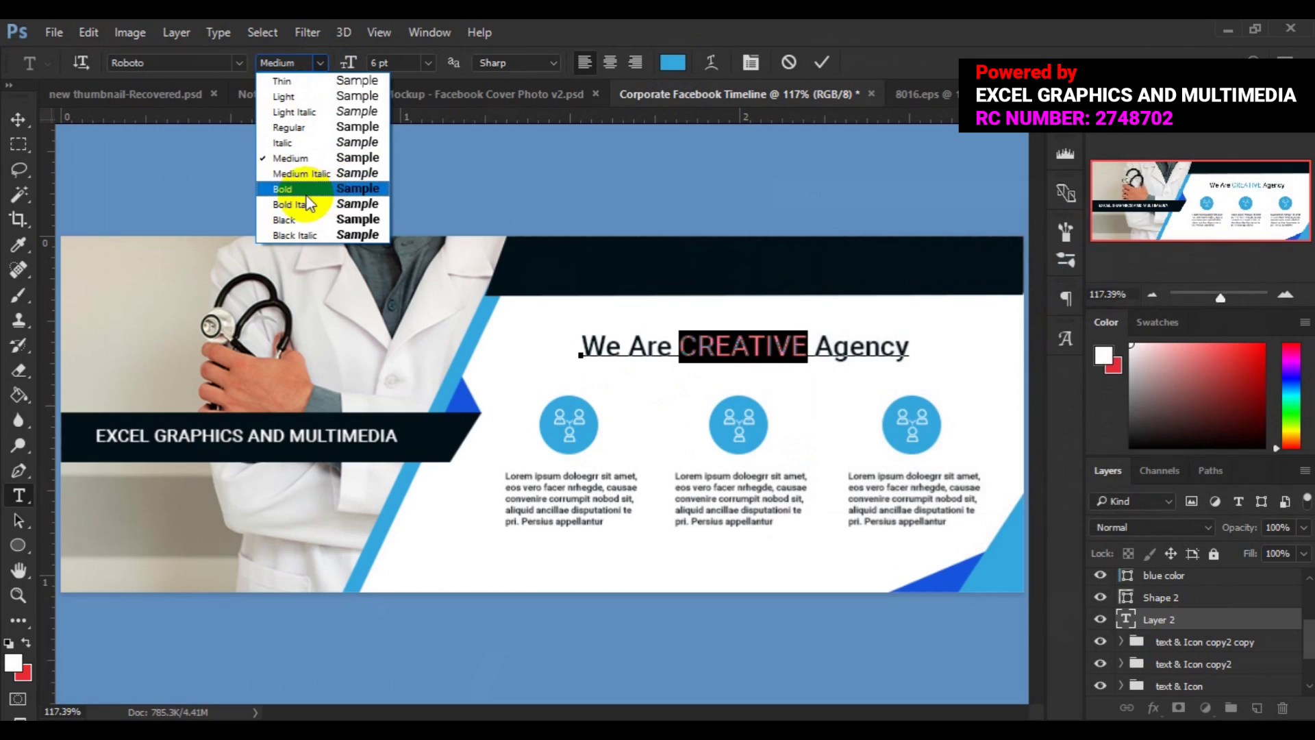
pyautogui.click(311, 195)
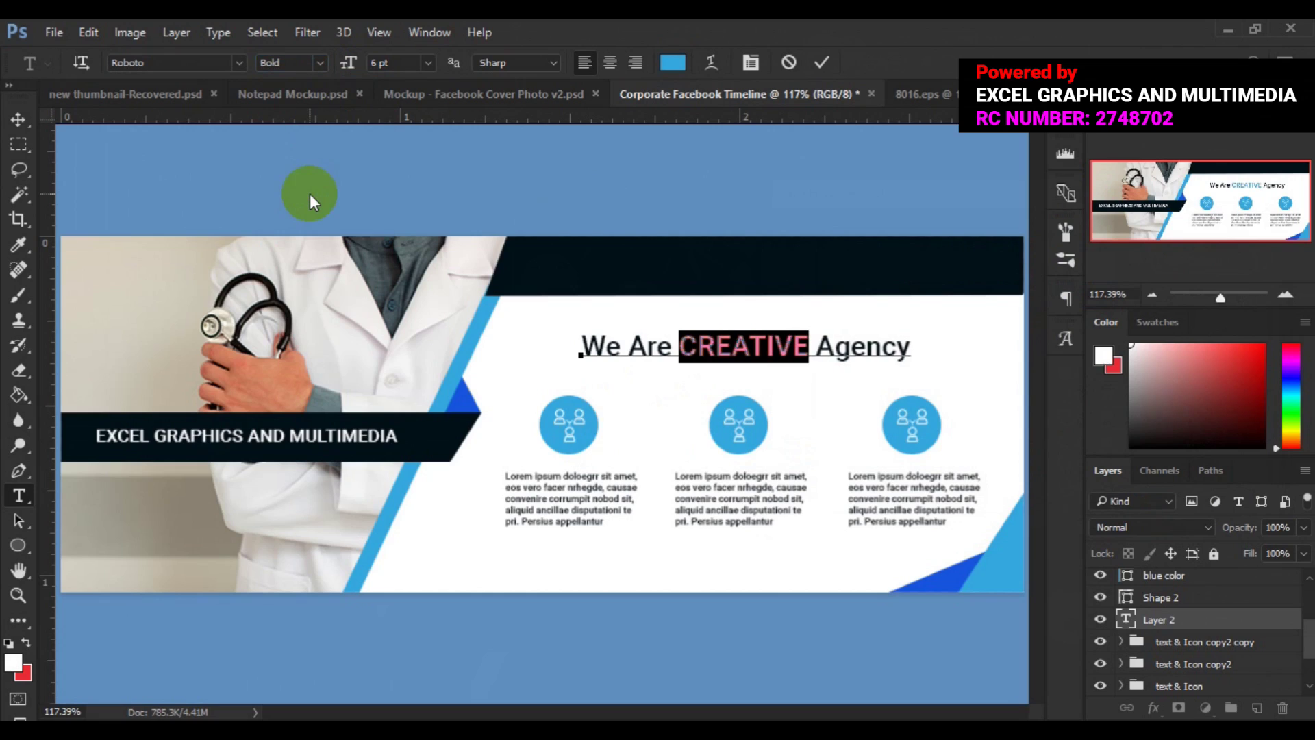
# Move the heading right and slightly up so its right edge lines up with the third text column
pyautogui.click(23, 121)
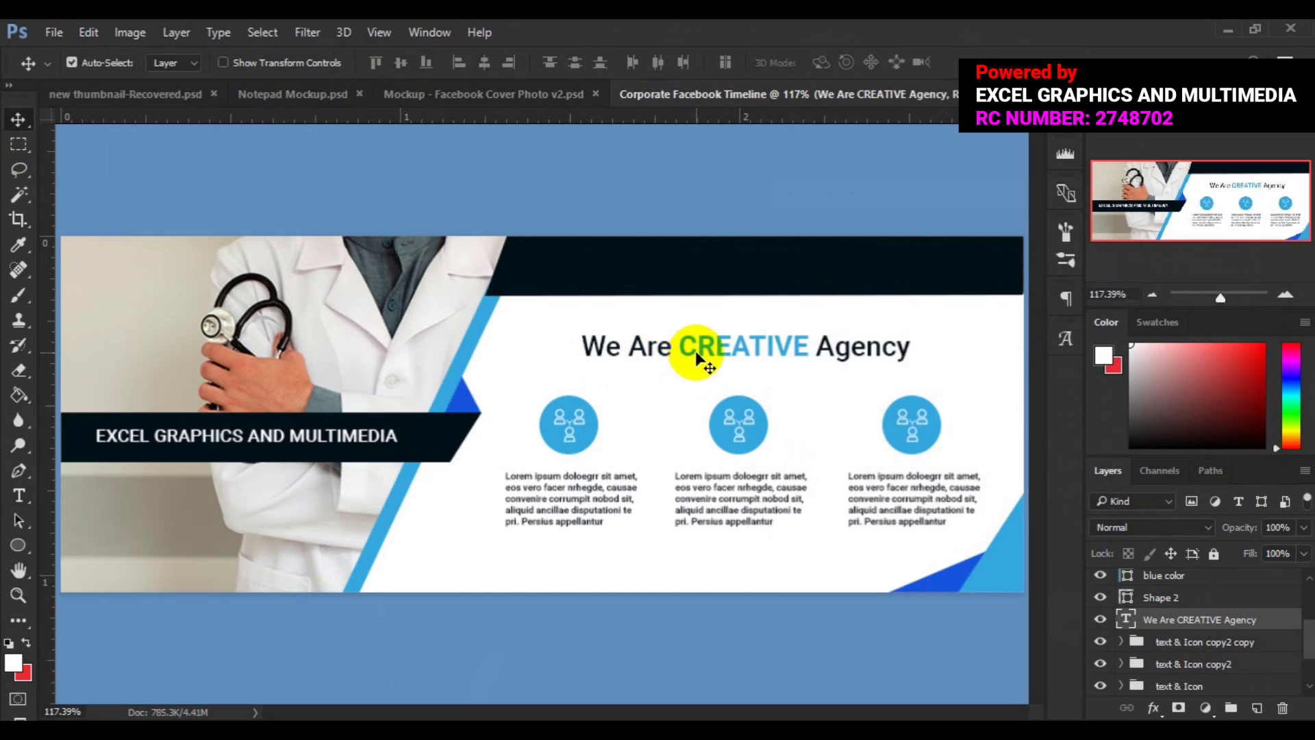
pyautogui.moveTo(734, 357); pyautogui.dragTo(768, 354)
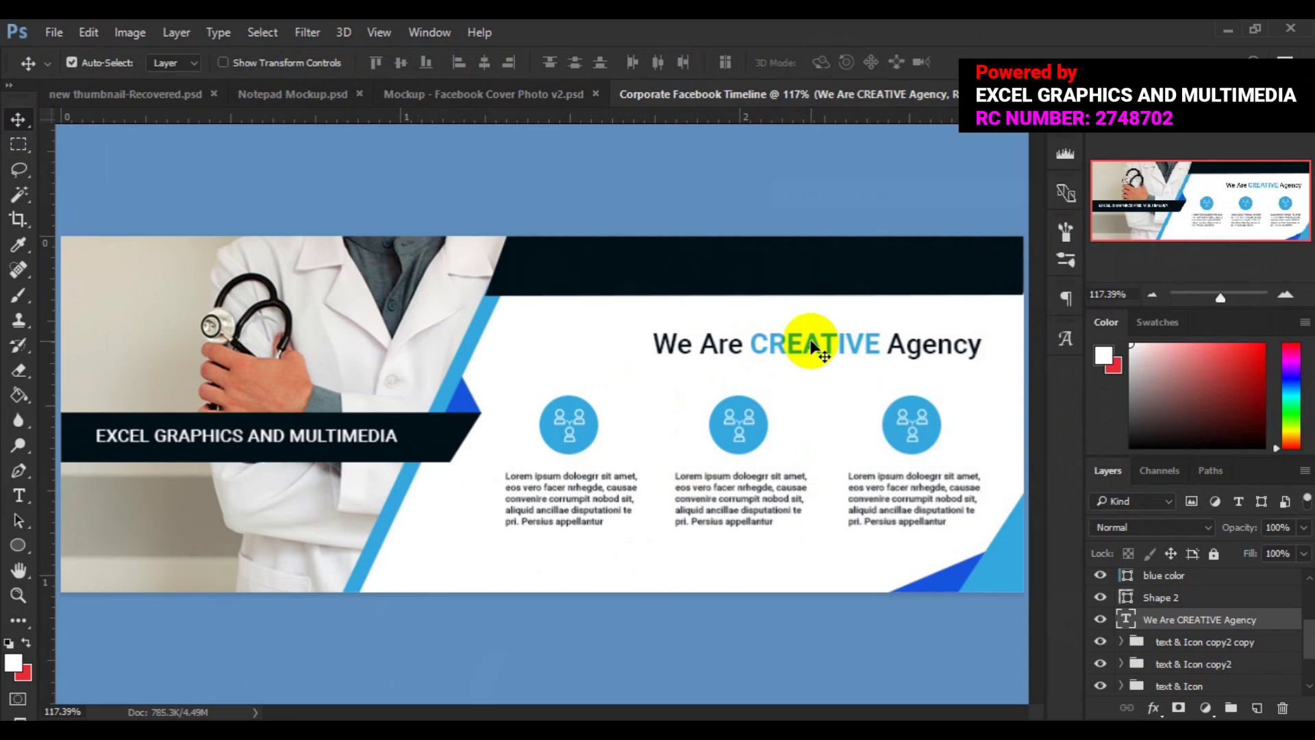
pyautogui.moveTo(810, 350); pyautogui.dragTo(811, 342)
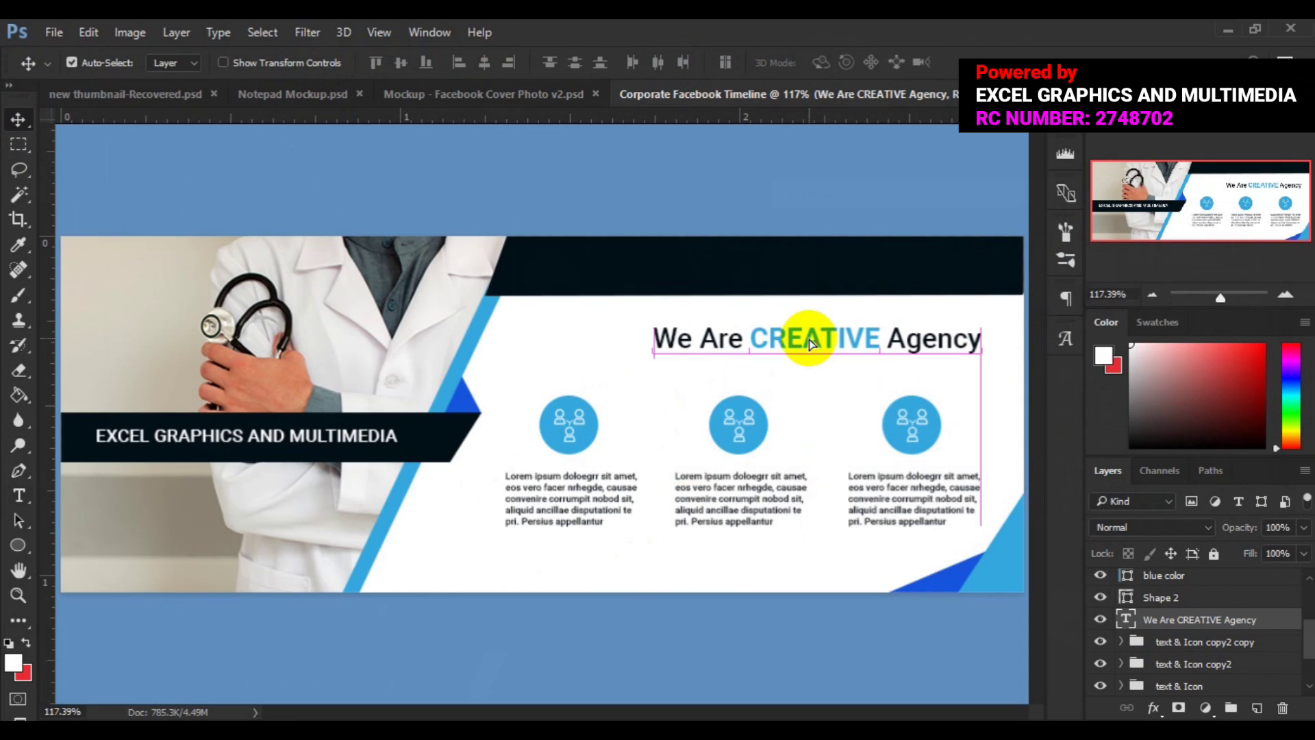
# Select the three text & Icon groups and move them straight down to Y 217 px
pyautogui.click(1204, 647)
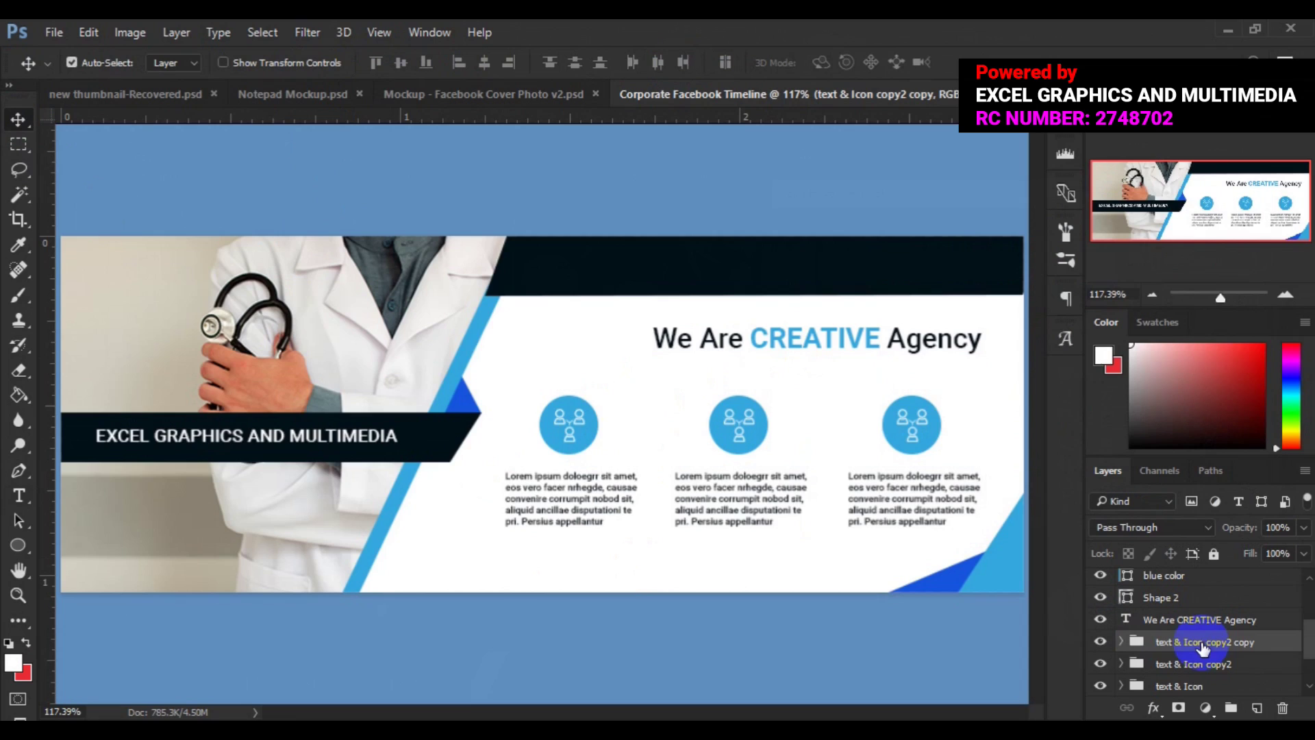
pyautogui.click(1198, 687)
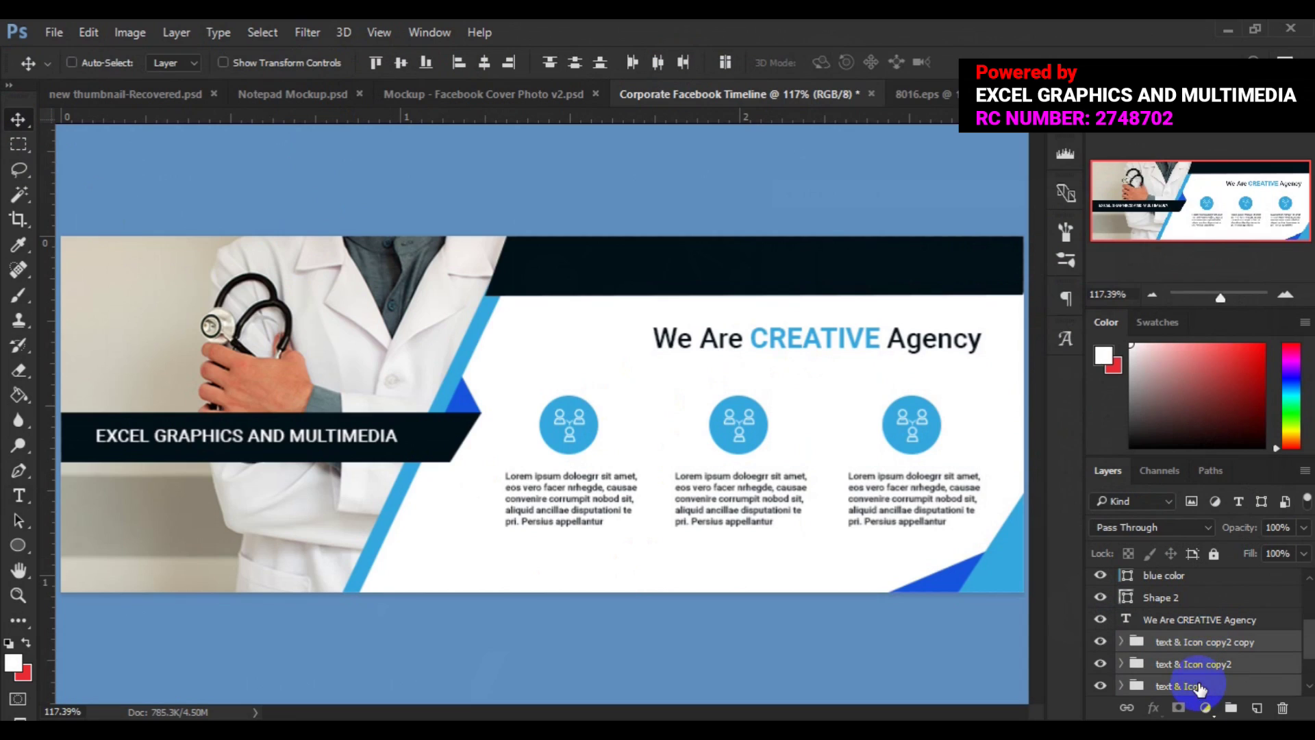
pyautogui.hotkey('ctrl', 't')
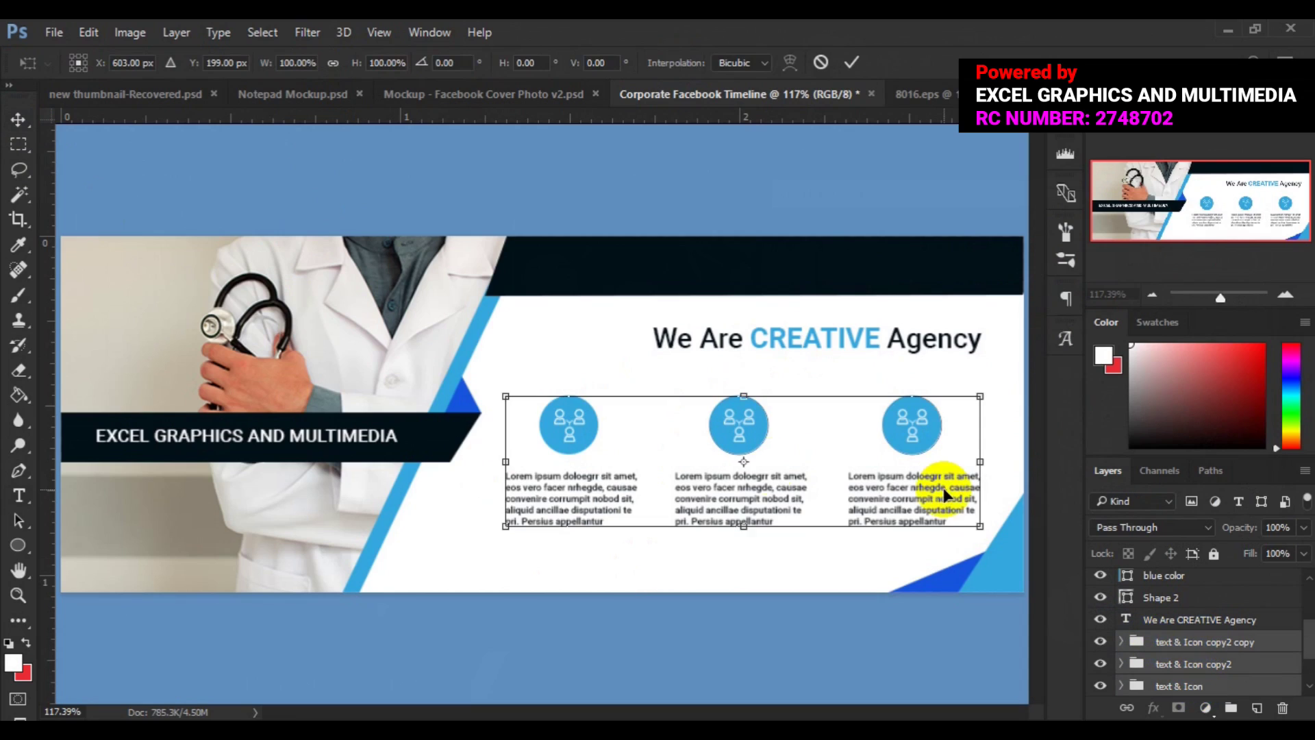
pyautogui.click(768, 502)
pyautogui.moveTo(769, 502); pyautogui.dragTo(770, 509)
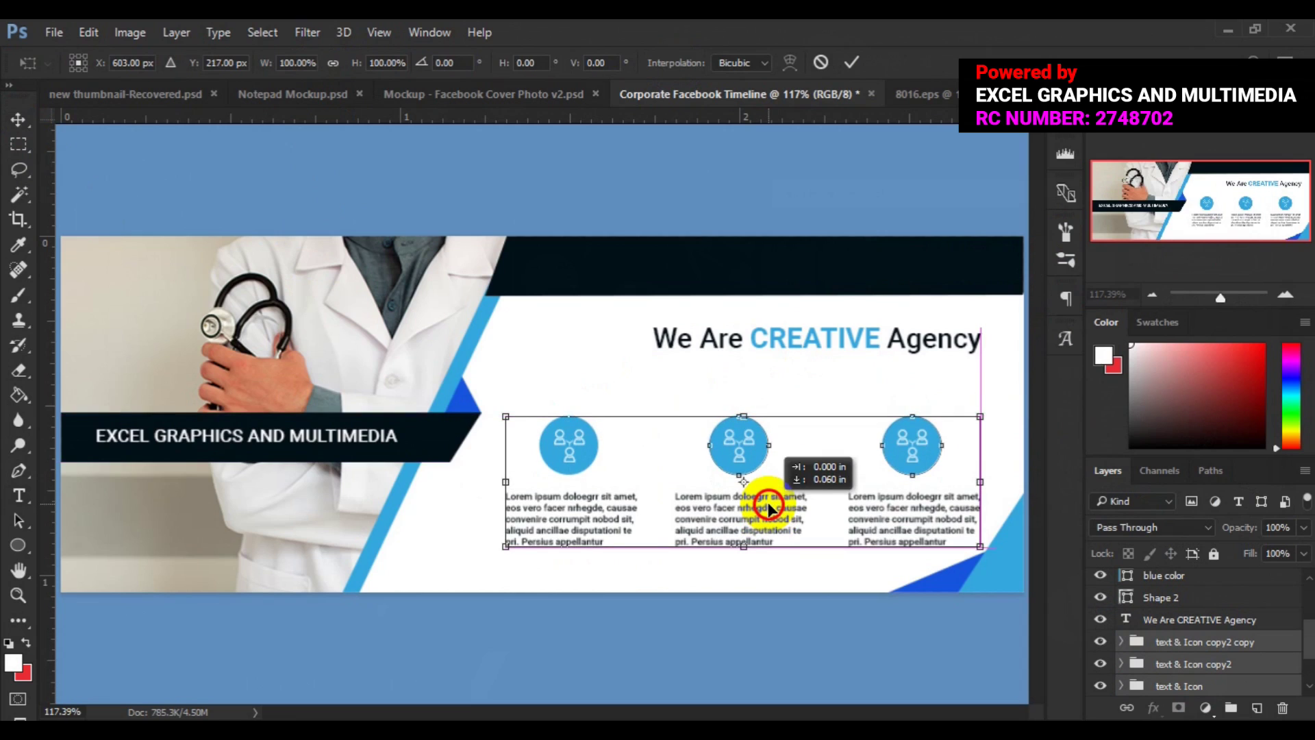
pyautogui.moveTo(770, 509); pyautogui.dragTo(768, 508)
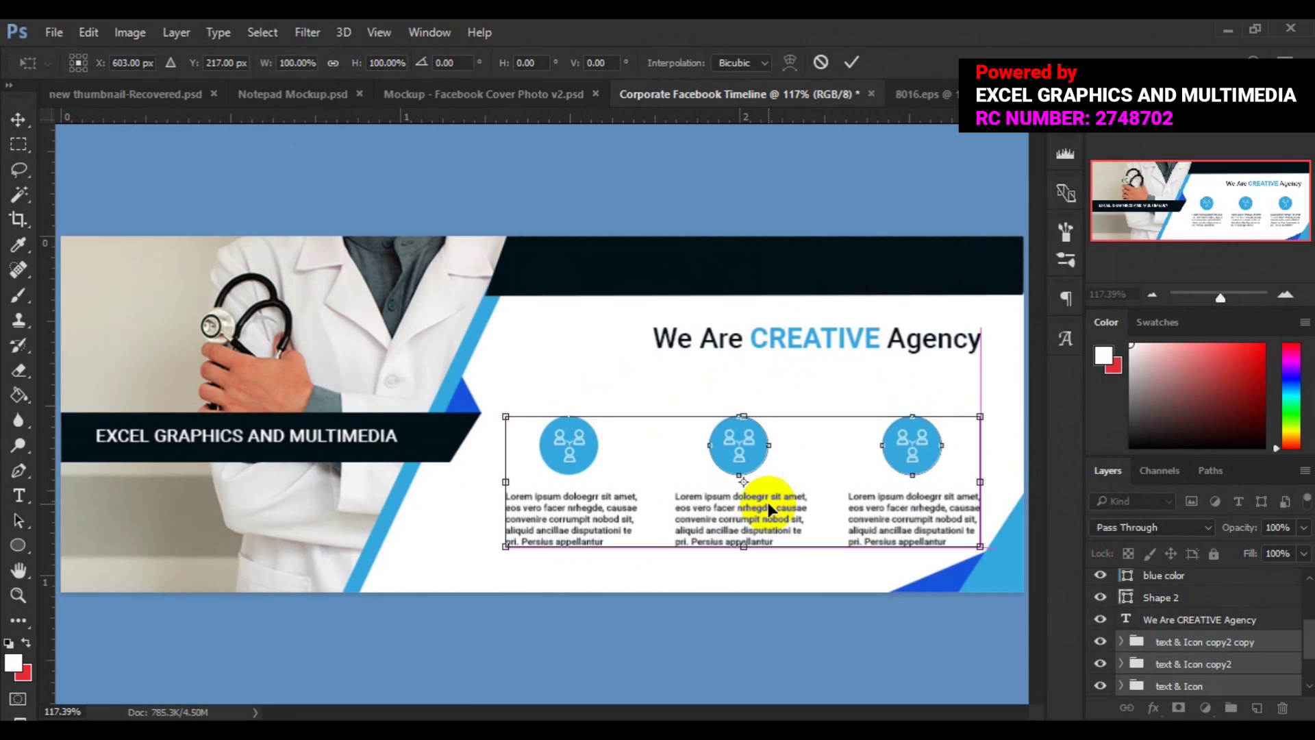
pyautogui.click(855, 65)
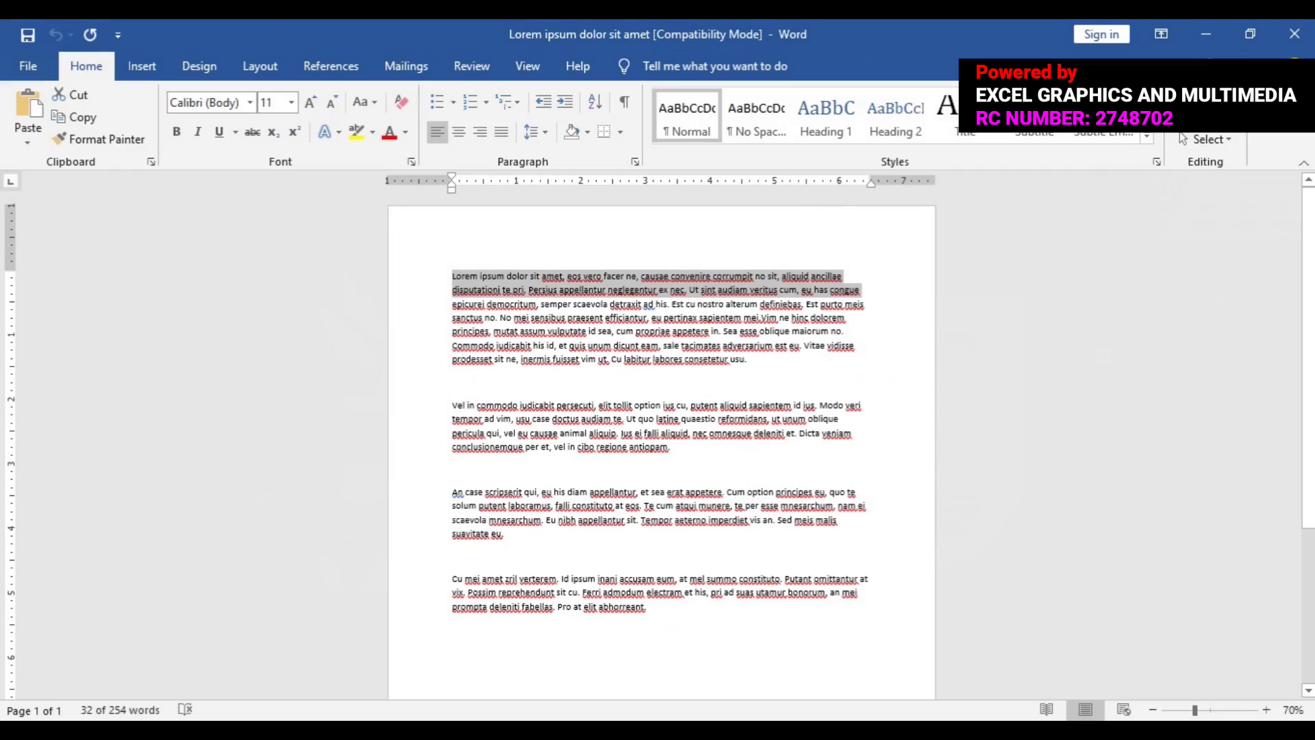
# In the Word document, select the first two lines of the lorem ipsum text, then switch back to Photoshop
pyautogui.click(454, 282)
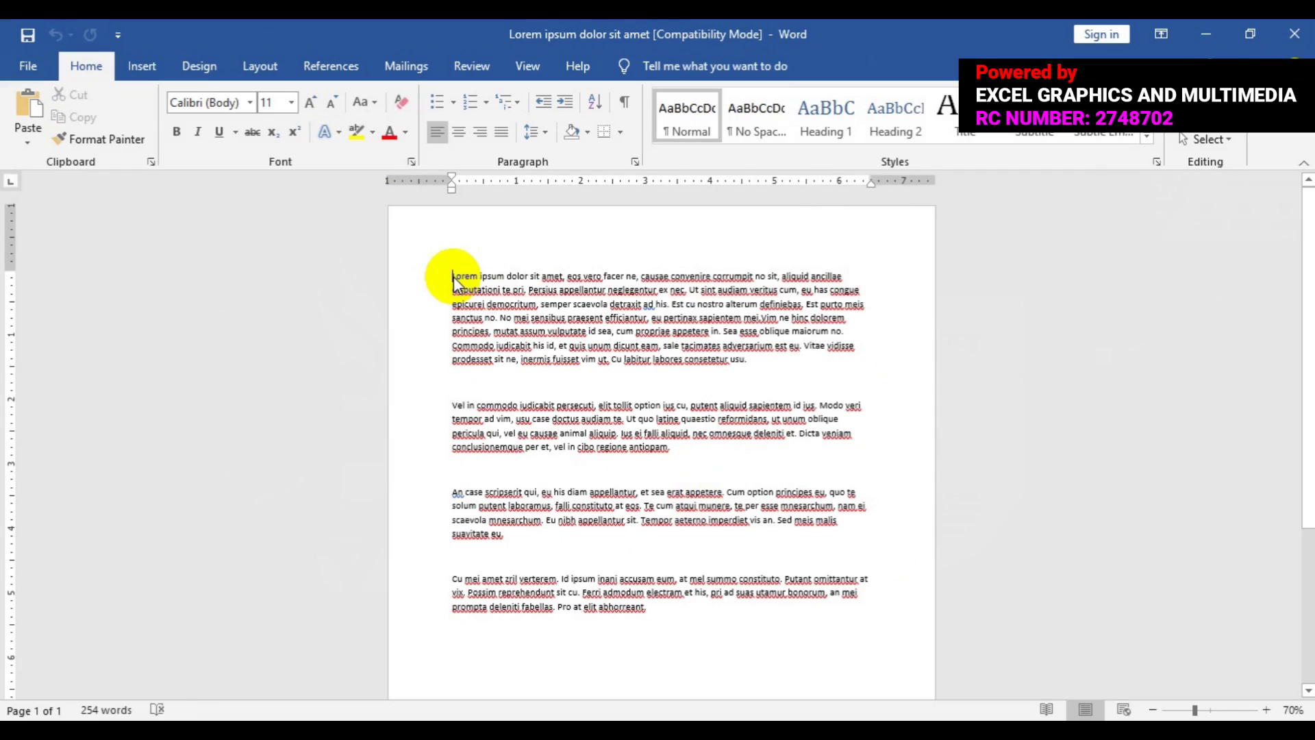
pyautogui.hotkey('shift', 'Down')
pyautogui.hotkey('shift', 'Down')
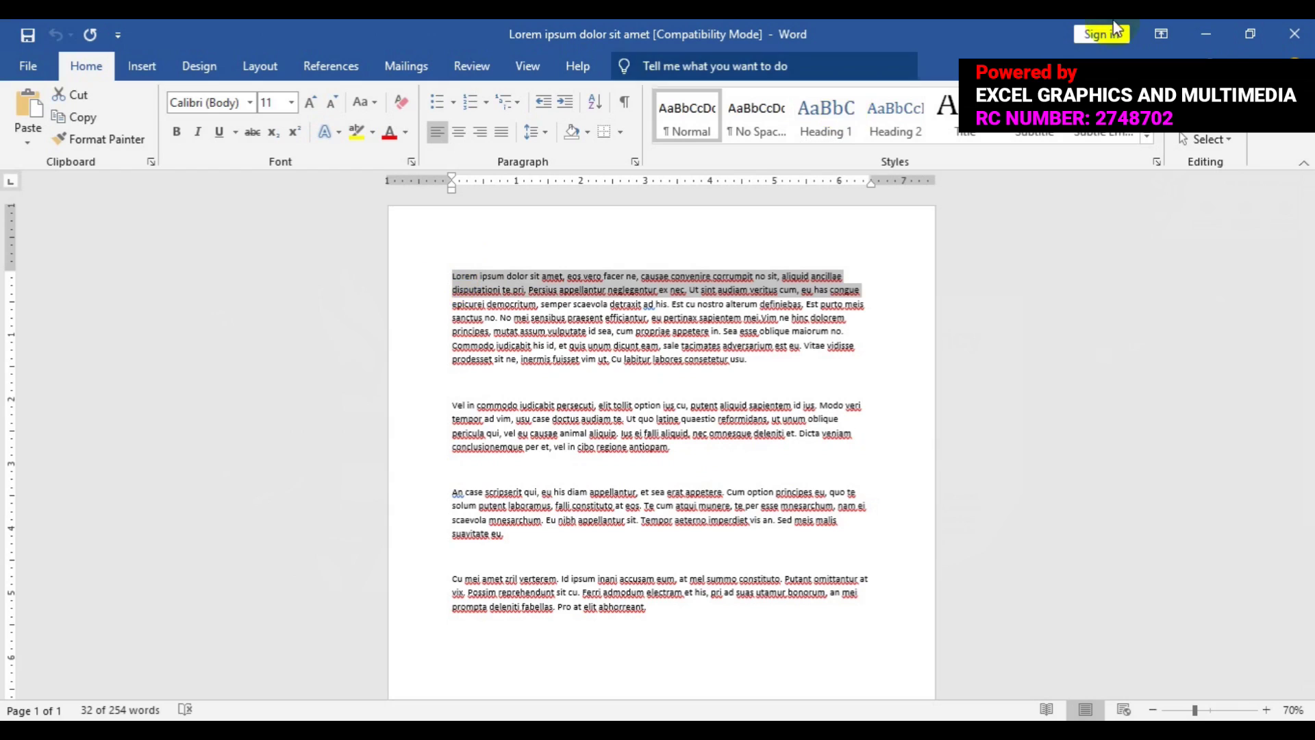
pyautogui.click(1207, 34)
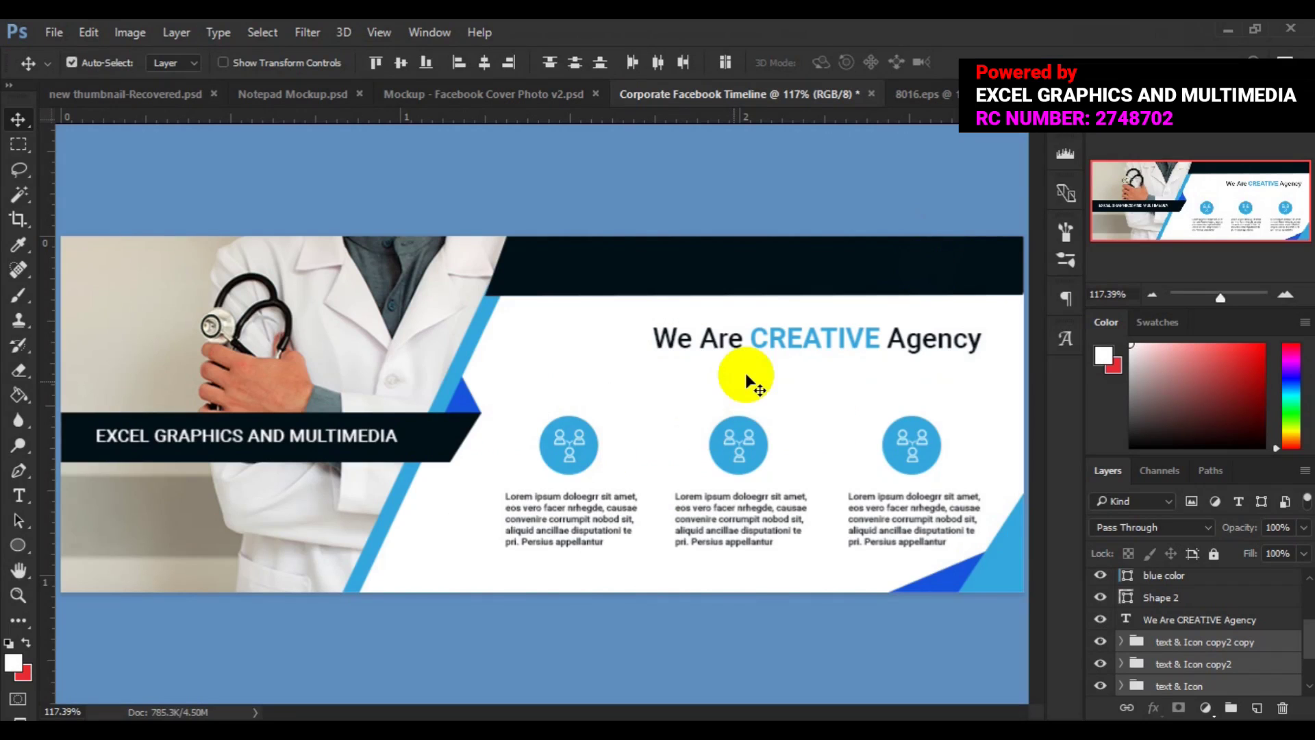
# Select the Background layer and activate the Type tool to add text between the heading and the icons
pyautogui.click(715, 377)
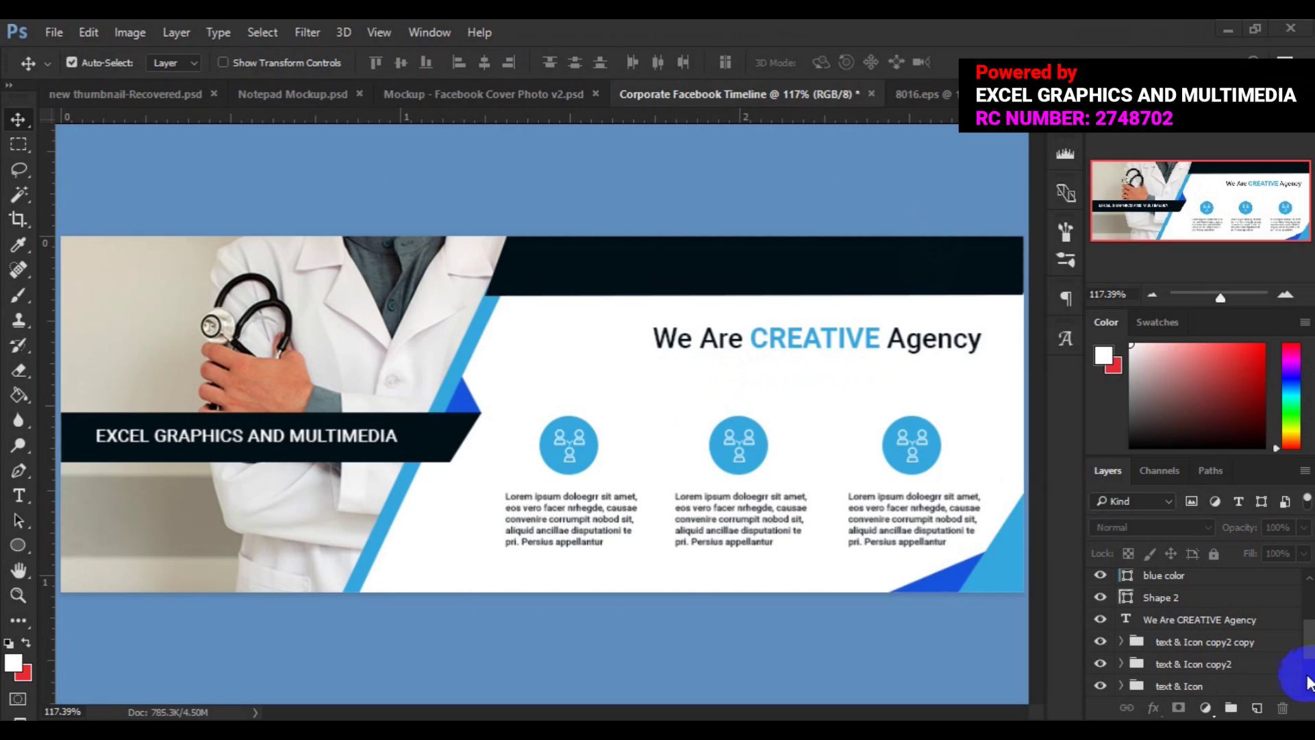
pyautogui.scroll(-3, 1308, 682)
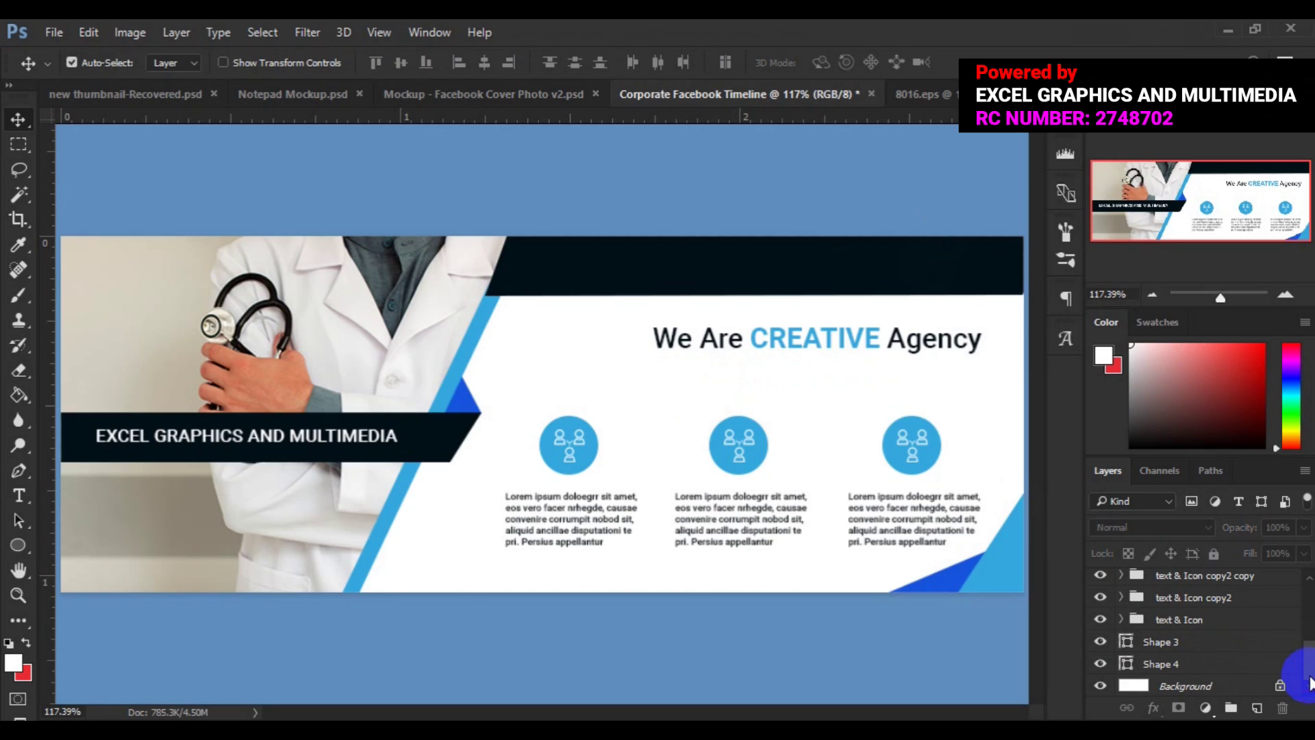
pyautogui.click(1218, 684)
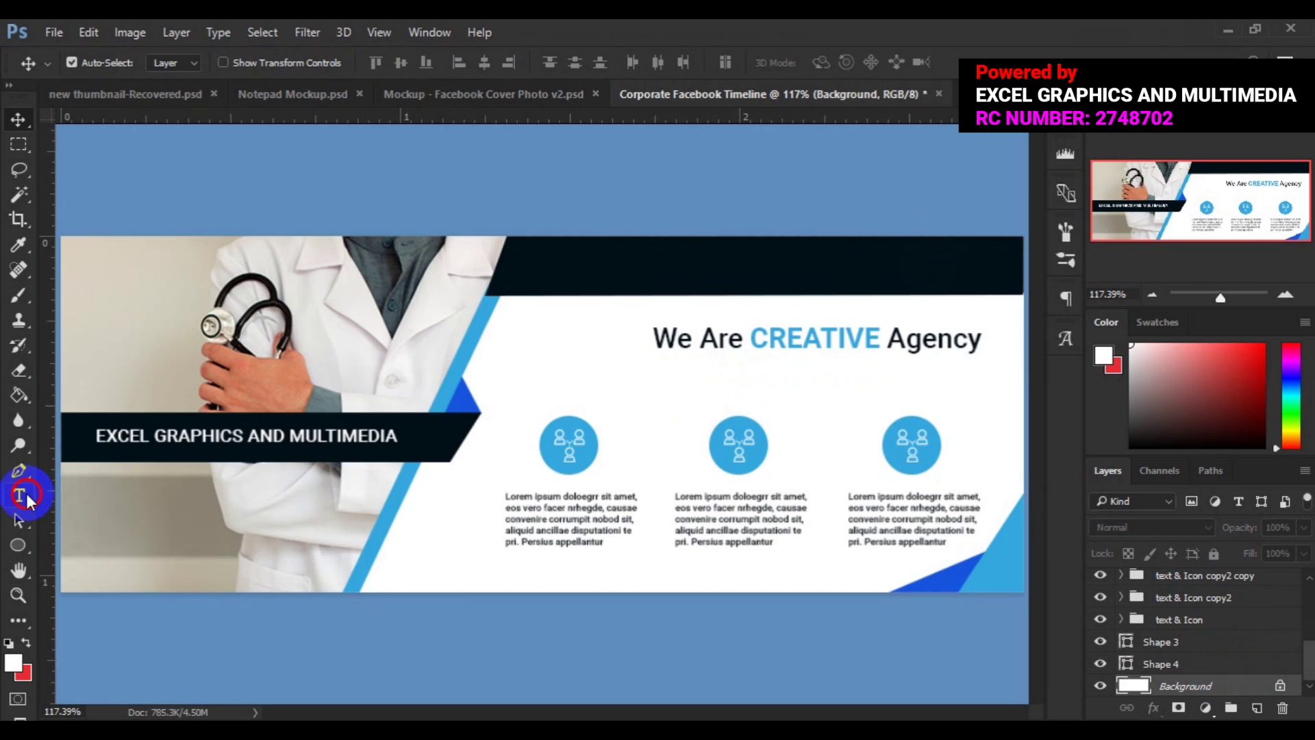
pyautogui.press('t')
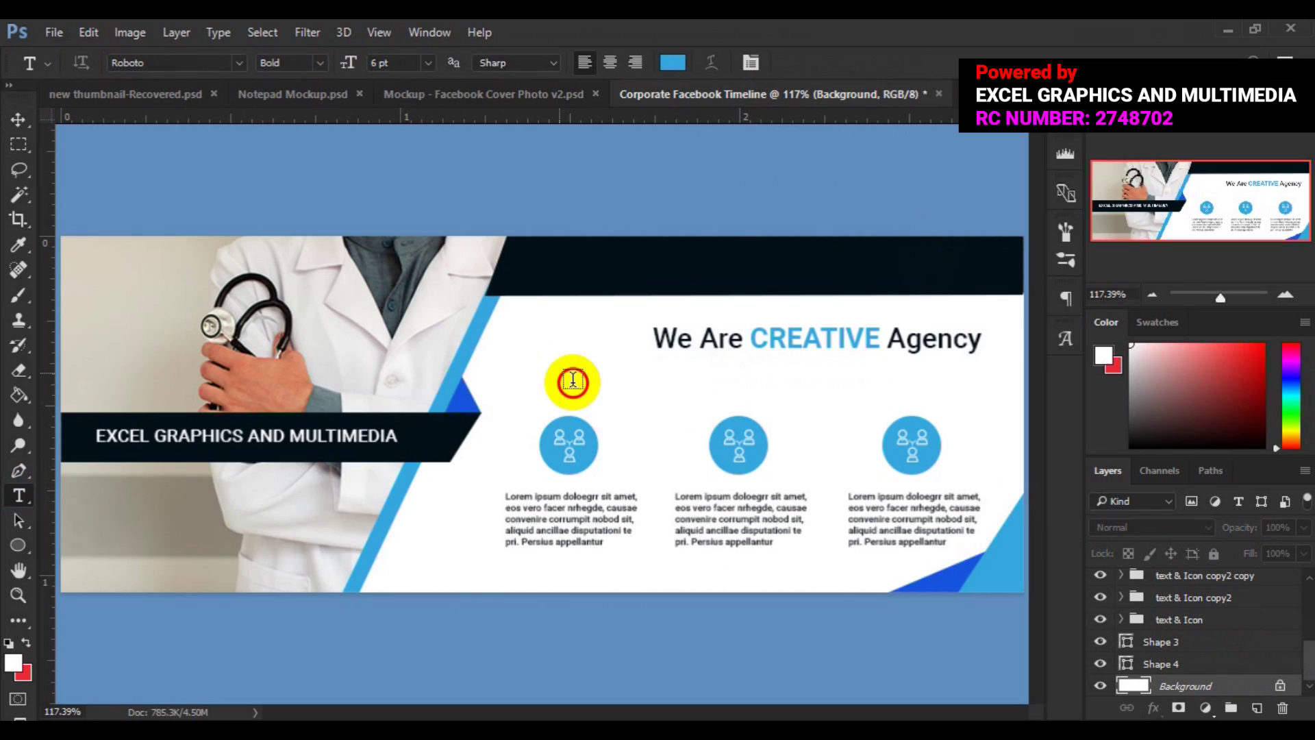